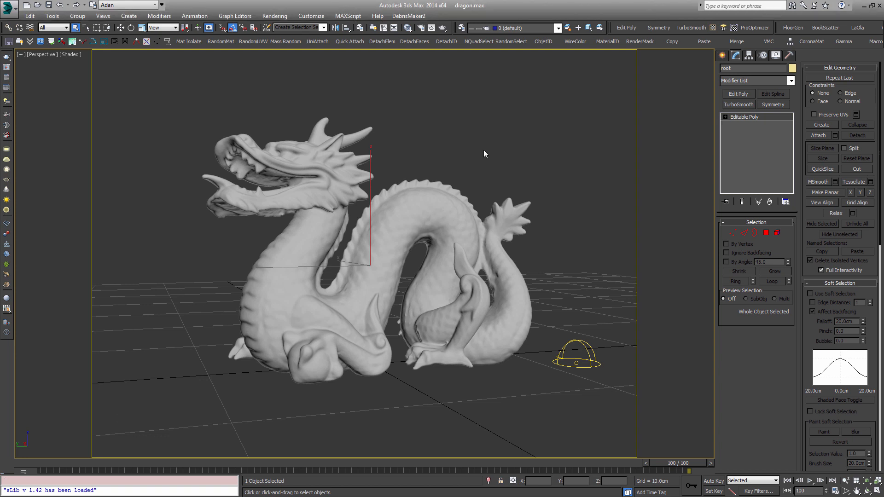
Display the dragon's edged faces, examine its mesh density from several angles, and restore plain shading.
key("F4")
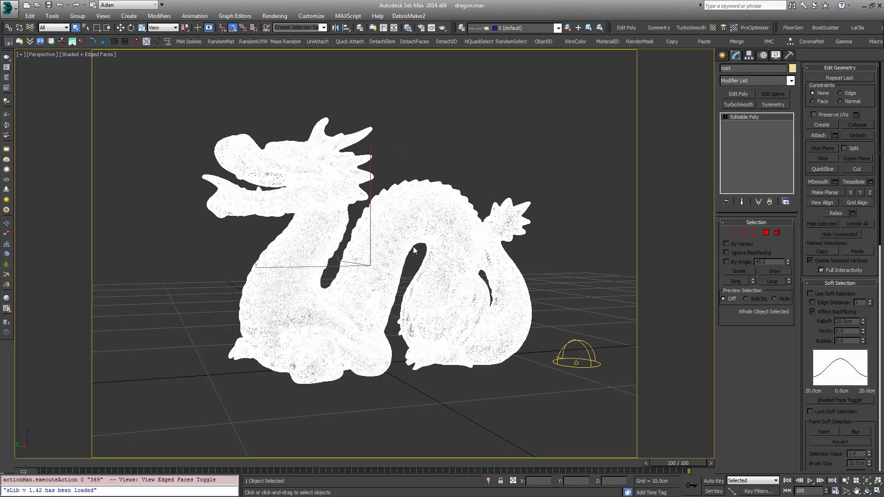
key("u")
middle_click_drag(380, 274, 341, 271, "alt")
key("z")
scroll(365, 254, "down", 3)
scroll(341, 271, "down", 5)
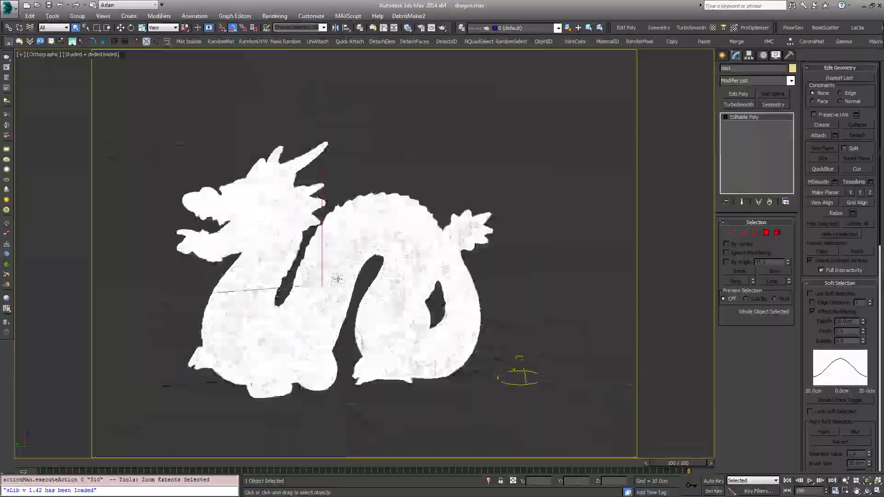
left_click(460, 284)
left_click(290, 286)
key("p")
left_click(305, 264)
key("z")
middle_click_drag(305, 264, 347, 271, "alt")
scroll(334, 265, "up", 3)
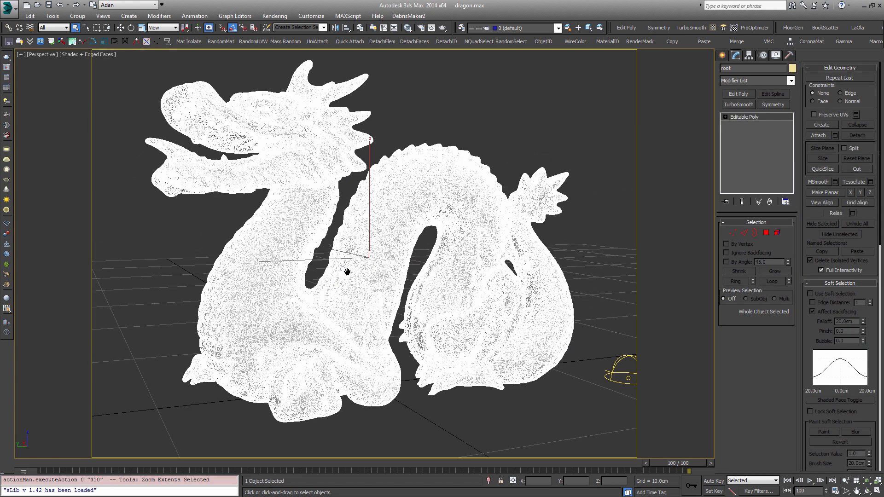
key("F4")
left_click(450, 98)
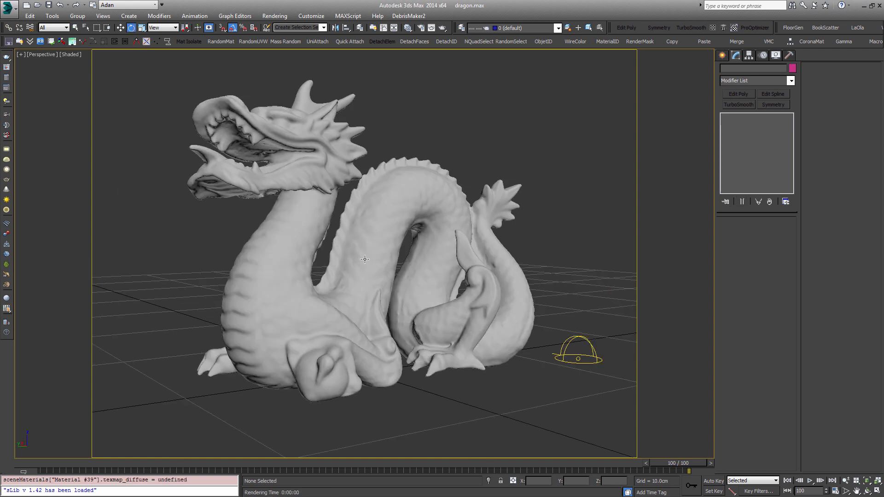
Connect the manchas01.jpg bitmap to the diffuse map of the dragon's VRayMtl material and show it in the viewport.
left_click(364, 259)
middle_click_drag(365, 259, 385, 270, "alt")
key("m")
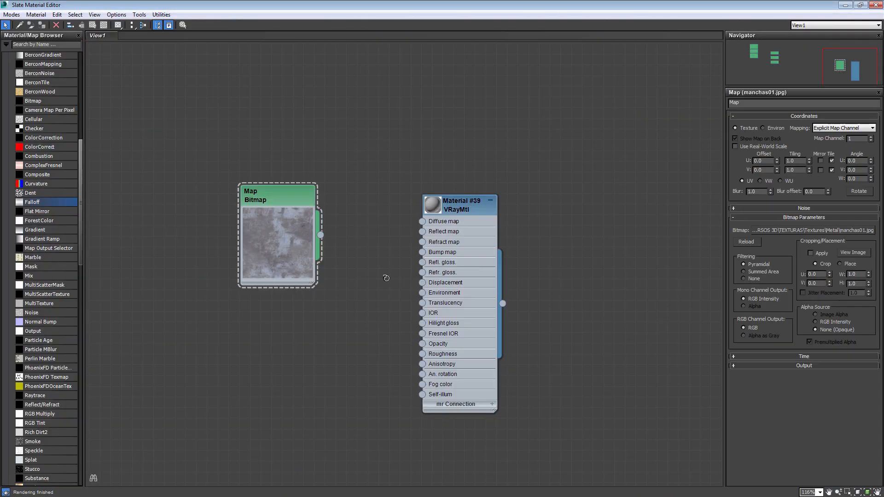
left_click_drag(321, 234, 422, 221)
left_click_drag(296, 197, 275, 186)
left_click(92, 24)
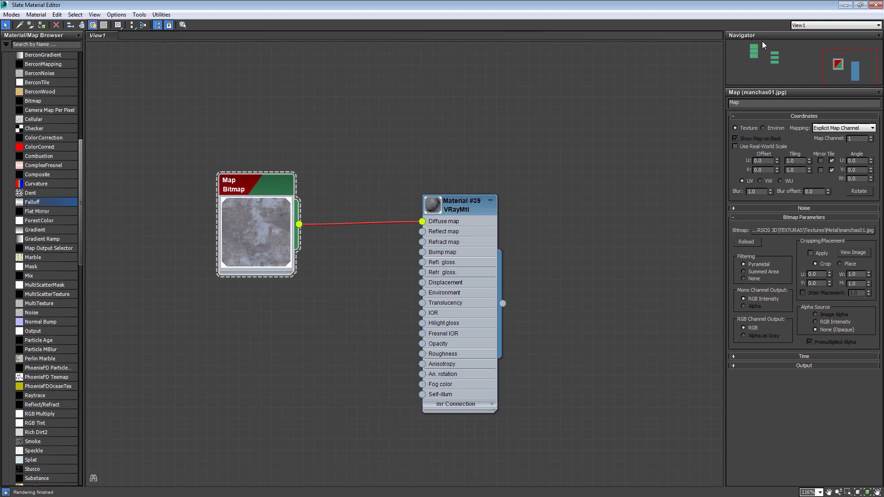
left_click(876, 5)
middle_click_drag(483, 217, 396, 258, "alt")
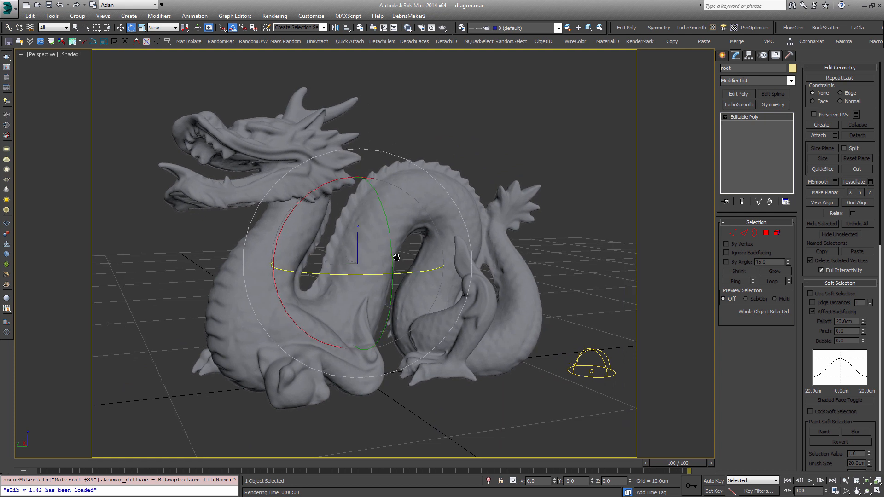
Apply a UVW Map modifier to the dragon and compare cylindrical with planar mapping around the neck and belly.
left_click(723, 28)
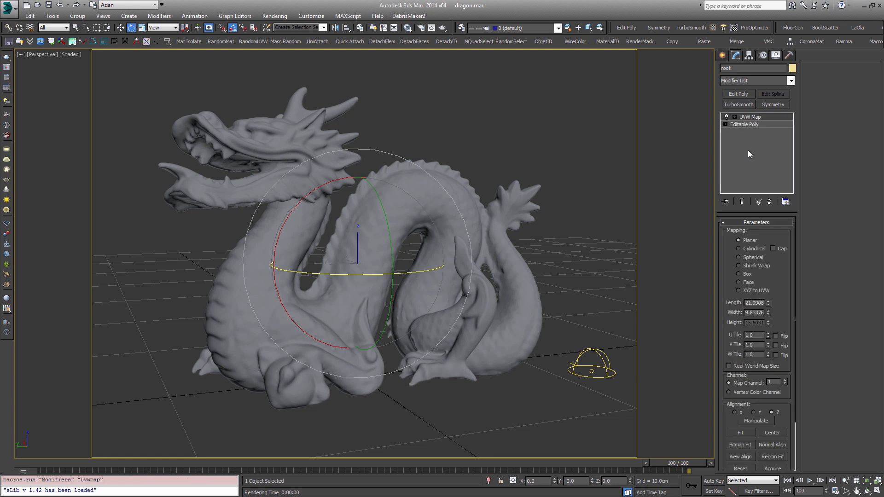
middle_click_drag(390, 261, 410, 284, "alt")
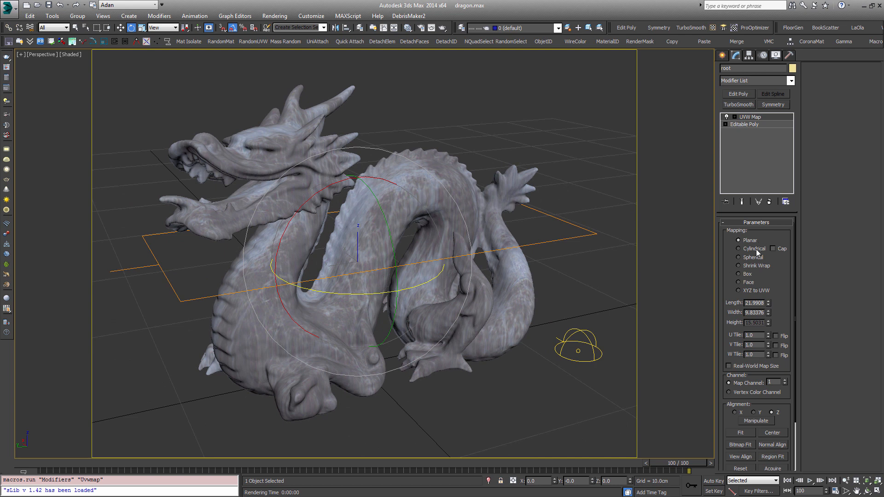
left_click(756, 252)
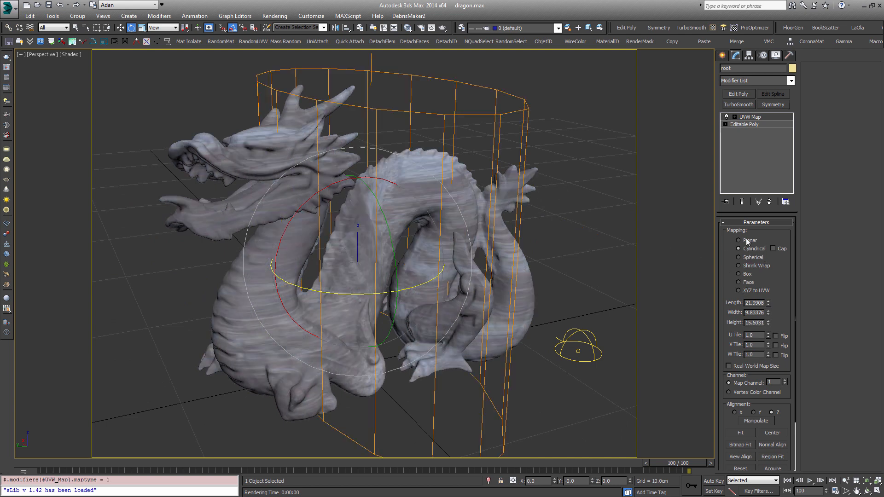
middle_click_drag(283, 251, 382, 191, "alt")
scroll(349, 276, "up", 4)
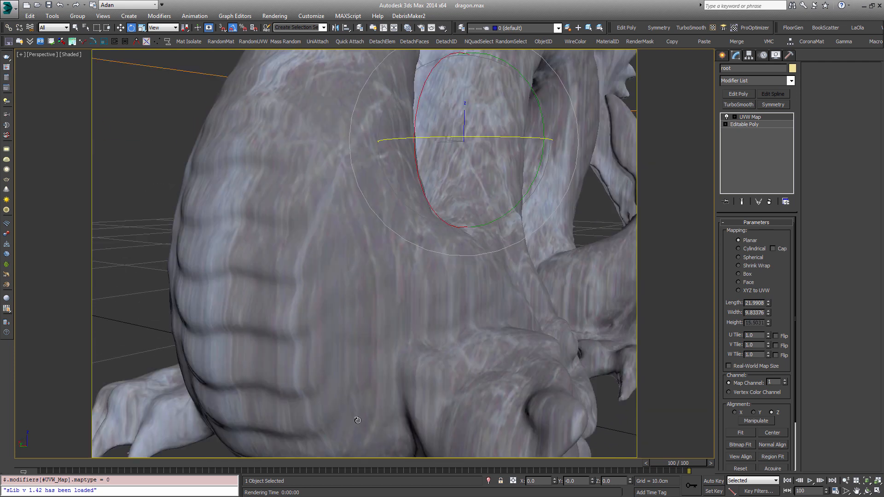
scroll(358, 355, "down", 4)
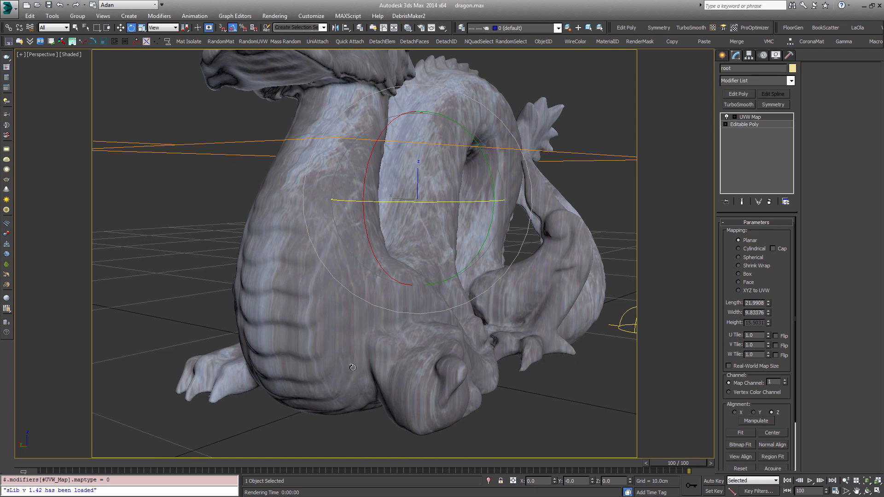
middle_click_drag(360, 347, 292, 300, "alt")
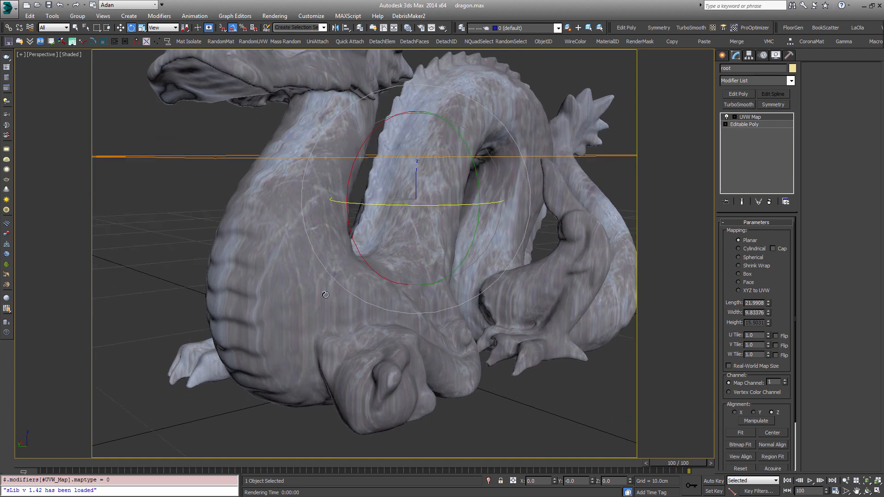
middle_click_drag(323, 334, 442, 331, "alt")
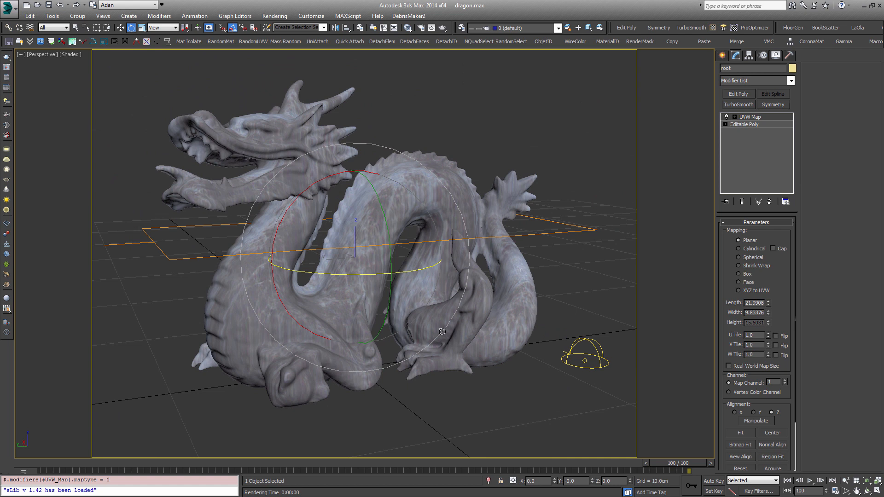
Try Box mapping on the dragon and inspect the texture transitions along its neck and chest.
left_click(739, 273)
middle_click_drag(580, 258, 306, 258, "alt")
scroll(302, 259, "up", 5)
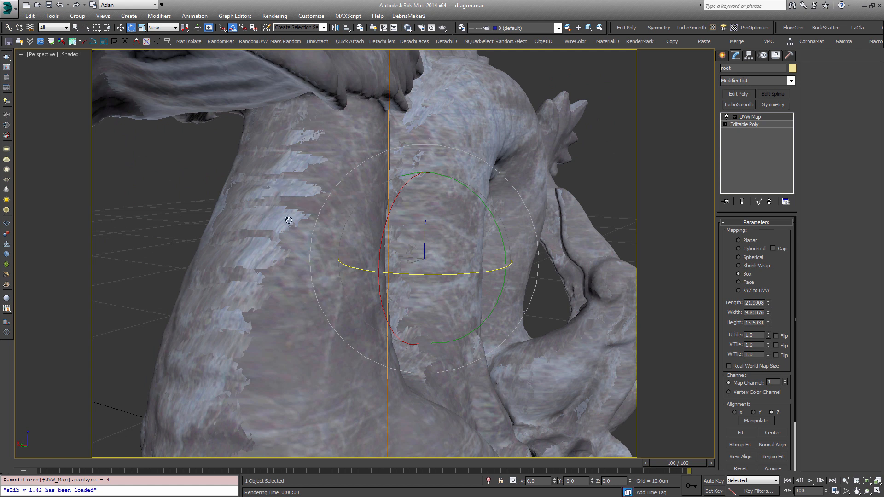
middle_click_drag(252, 309, 344, 400, "alt")
middle_click_drag(331, 156, 306, 314)
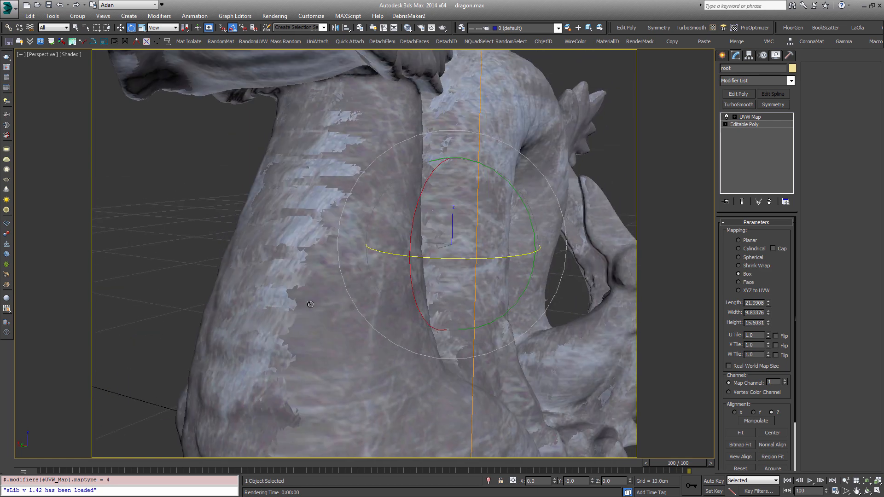
scroll(329, 184, "down", 4)
middle_click_drag(395, 193, 507, 333, "alt")
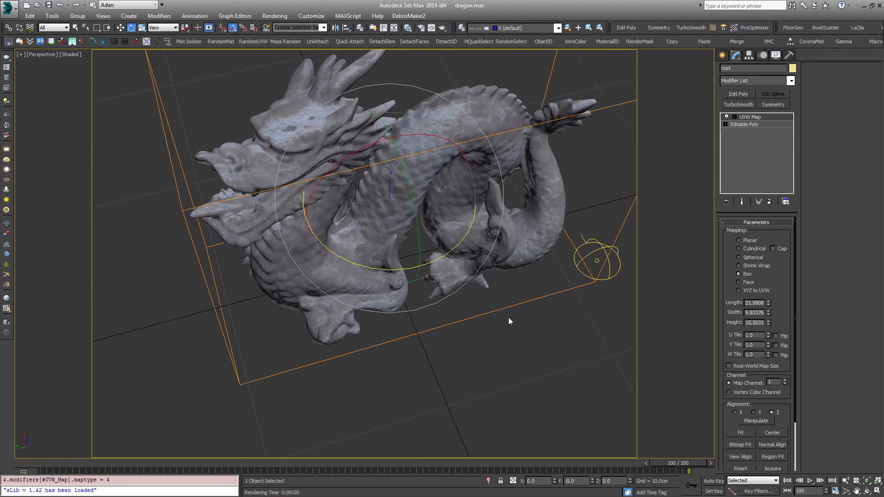
middle_click_drag(187, 284, 304, 232, "alt")
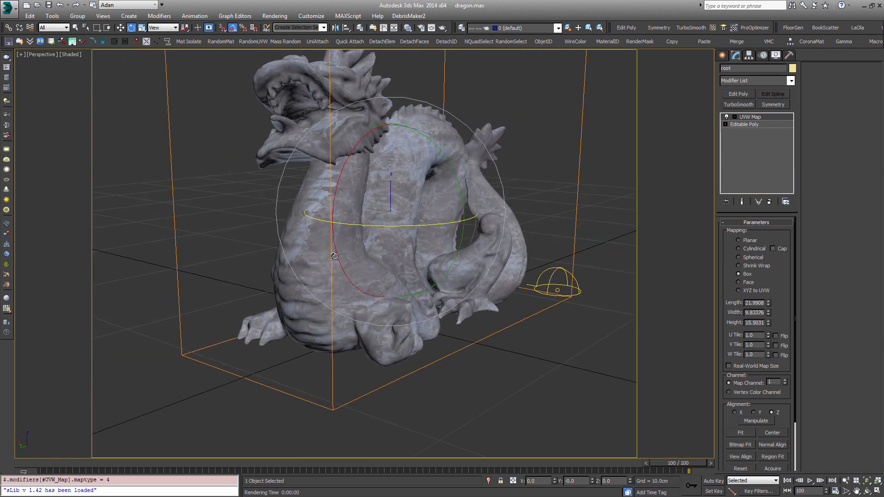
scroll(304, 233, "up", 3)
middle_click_drag(386, 260, 431, 264, "alt")
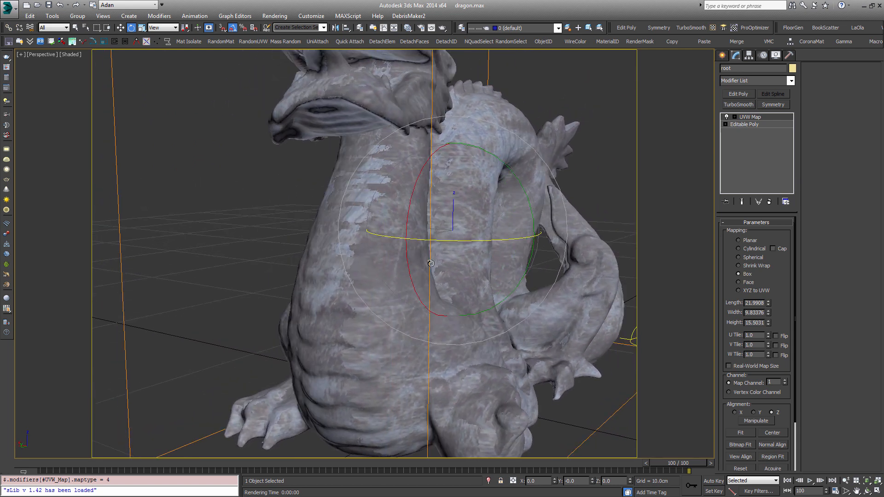
Test-render a region of the dragon's neck and examine the box-mapped texture from several angles.
key("shift+q")
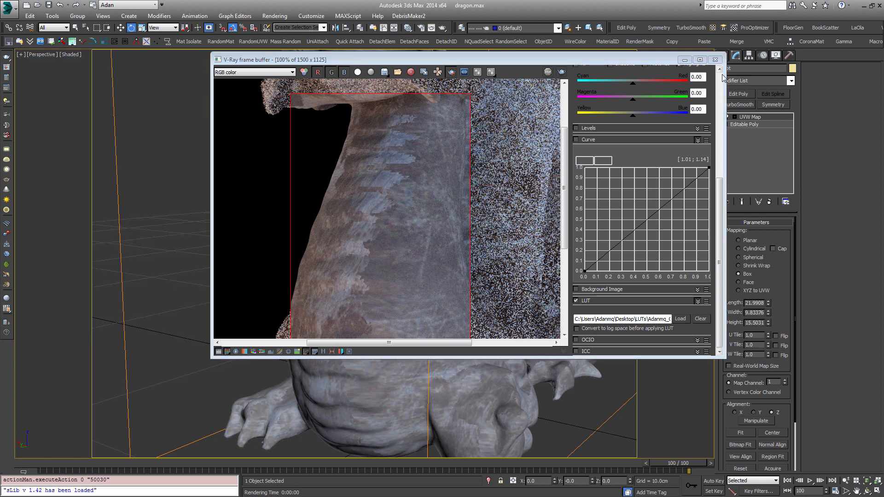
left_click(715, 60)
middle_click_drag(444, 259, 405, 318, "alt")
scroll(434, 261, "down", 3)
scroll(400, 304, "down", 3)
middle_click_drag(304, 302, 448, 296, "alt")
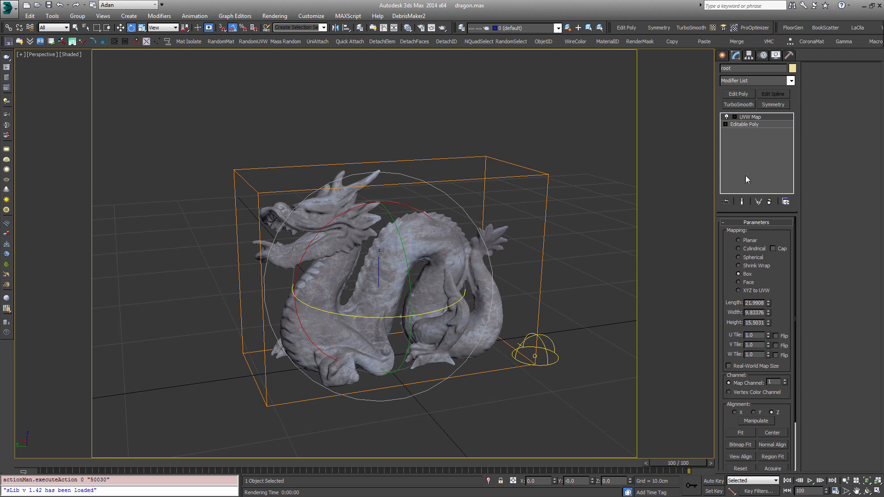
scroll(411, 297, "up", 10)
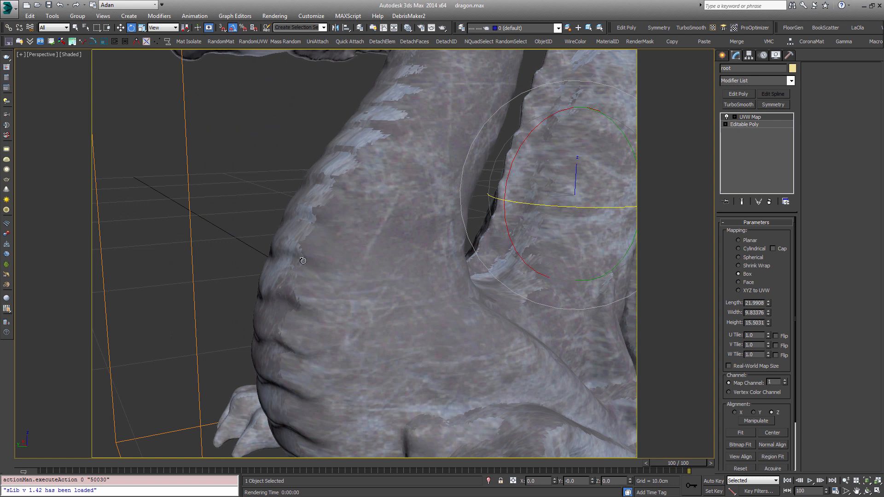
scroll(314, 250, "down", 5)
middle_click_drag(314, 251, 501, 371, "alt")
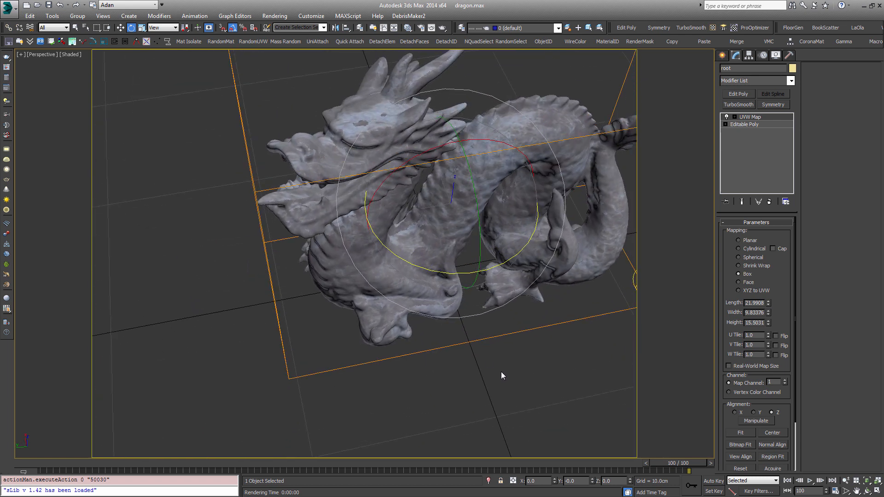
middle_click_drag(479, 340, 359, 216, "alt")
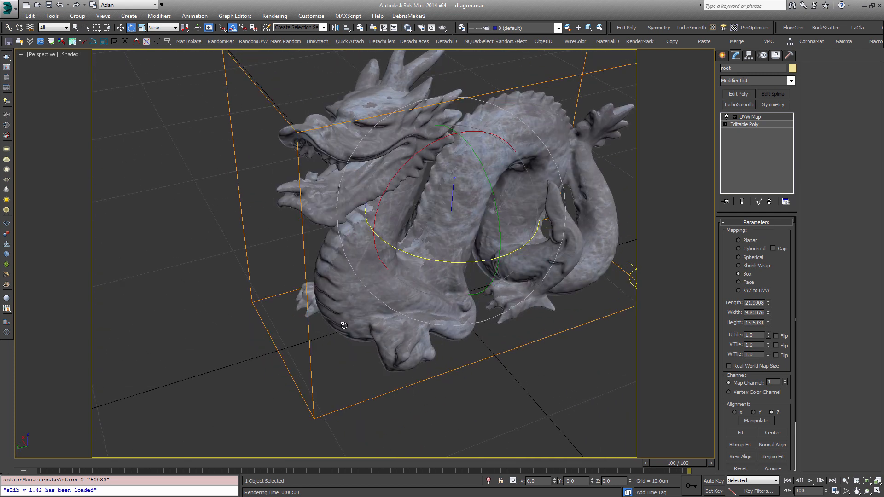
middle_click_drag(417, 288, 341, 316)
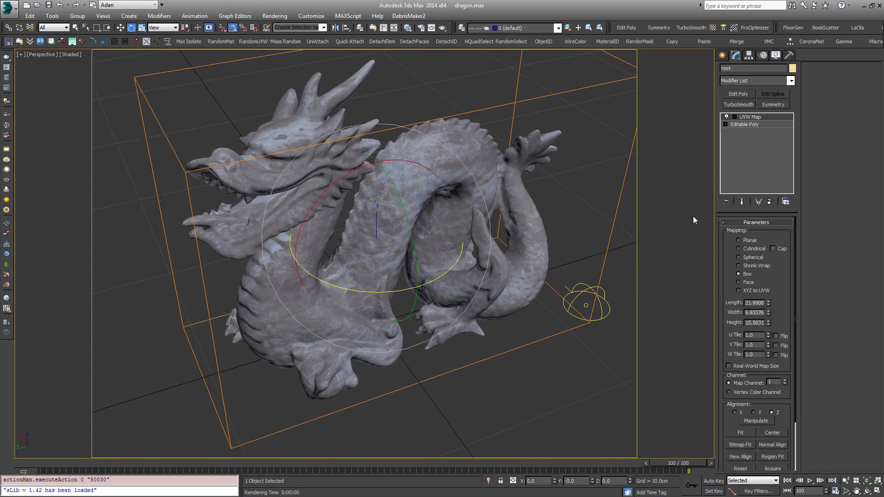
Replace the UVW Map modifier with a new planar one aligned to the X axis.
left_click(771, 201)
middle_click_drag(543, 306, 573, 191, "alt")
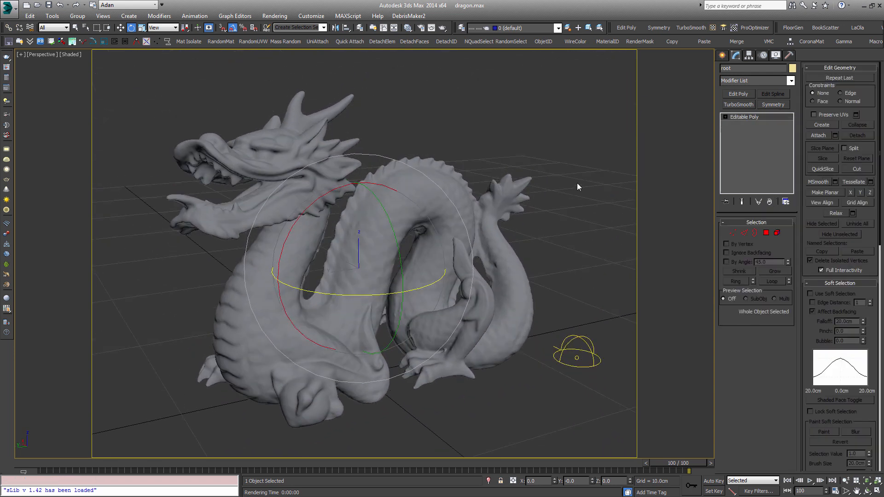
left_click(722, 29)
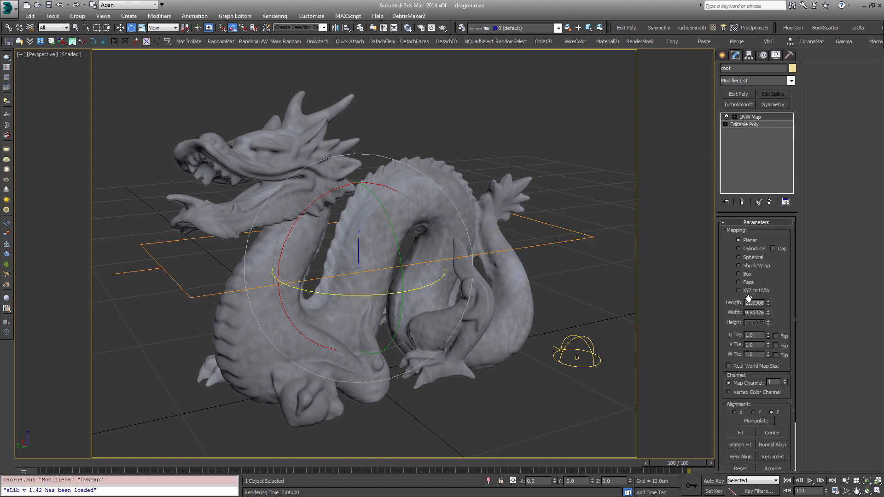
left_click(735, 412)
middle_click_drag(520, 338, 501, 322, "alt")
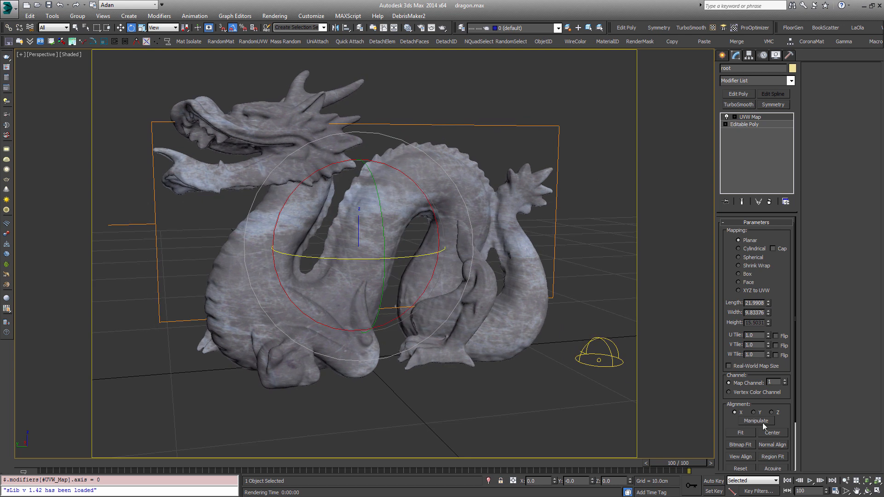
Make the planar mapping square by setting its width to the length value, 21.9908.
double_click(746, 302)
key("ctrl+c")
double_click(754, 313)
key("ctrl+v")
key("Return")
key("ctrl+c")
middle_click_drag(486, 270, 481, 283, "alt")
scroll(481, 283, "down", 5)
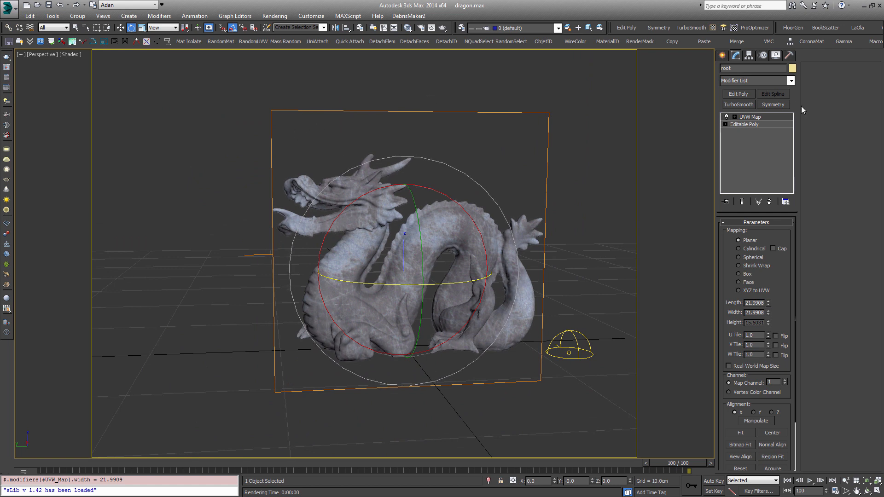
Rotate the UVW Map modifier's gizmo about the X axis and leave gizmo editing.
left_click(734, 118)
type("1.")
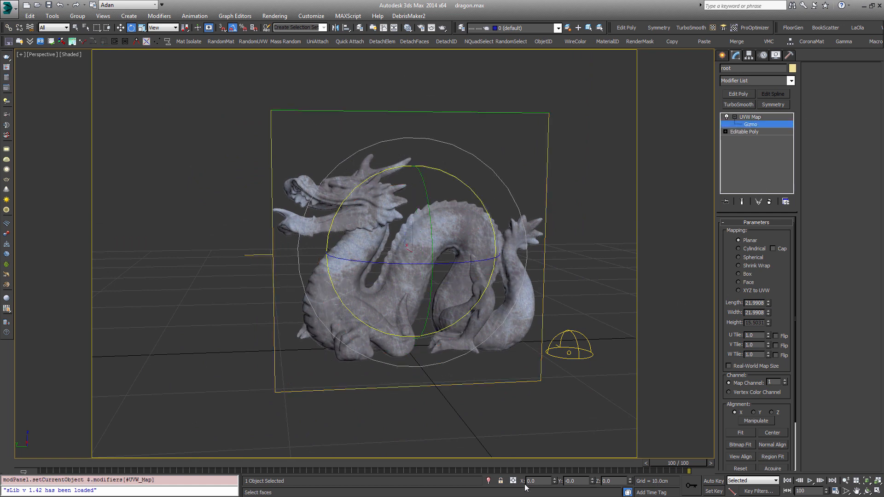
type("990")
key("Return")
mouse_move(506, 228)
middle_mouse_down("alt")
mouse_move(600, 235)
mouse_move(516, 233)
middle_mouse_up("alt")
left_click(759, 124)
Examine the X-aligned planar texture up close on the dragon's chest and belly.
middle_click_drag(502, 255, 543, 230, "alt")
scroll(375, 255, "up", 4)
middle_click_drag(368, 262, 389, 265, "alt")
scroll(389, 265, "up", 3)
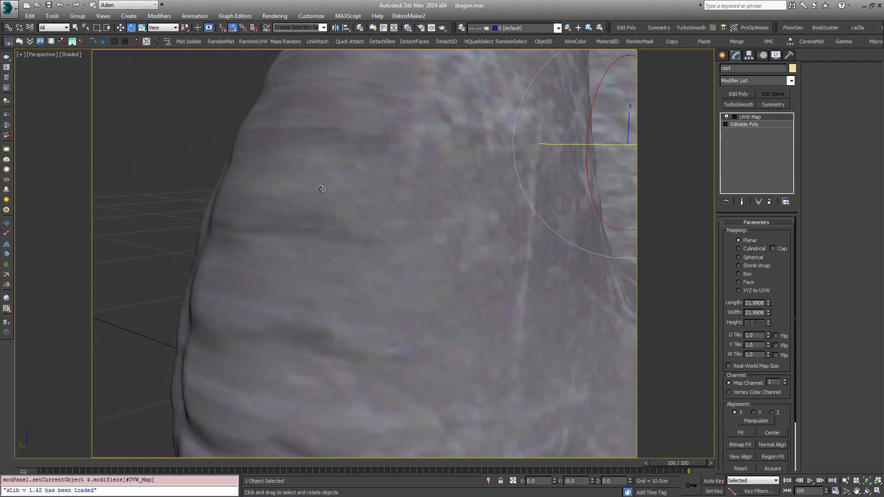
scroll(323, 186, "down", 2)
middle_click_drag(348, 175, 353, 219)
scroll(363, 146, "down", 3)
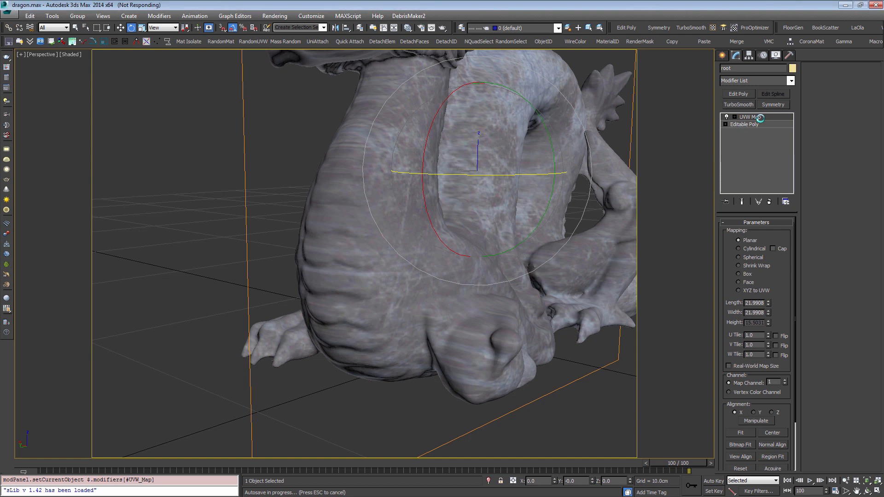
Set the UVW Map modifier's map channel to 2 and rename the modifier UVW Map X 2.
right_click(760, 118)
left_click(773, 122)
left_click(774, 118)
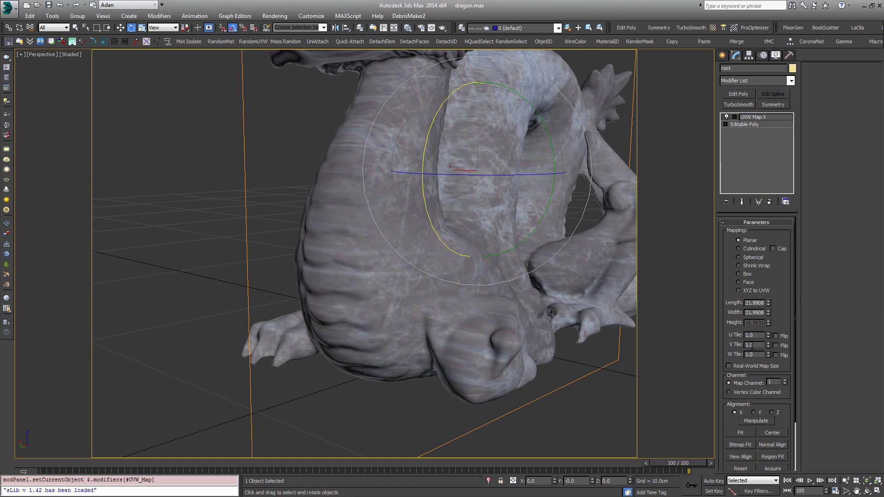
left_click(784, 380)
right_click(771, 118)
left_click(778, 123)
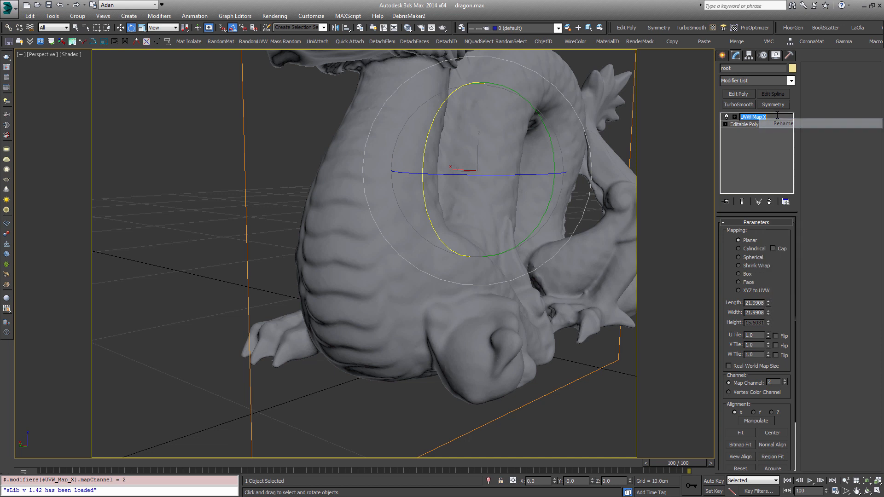
key("Return")
middle_click_drag(577, 161, 465, 259)
scroll(467, 243, "down", 3)
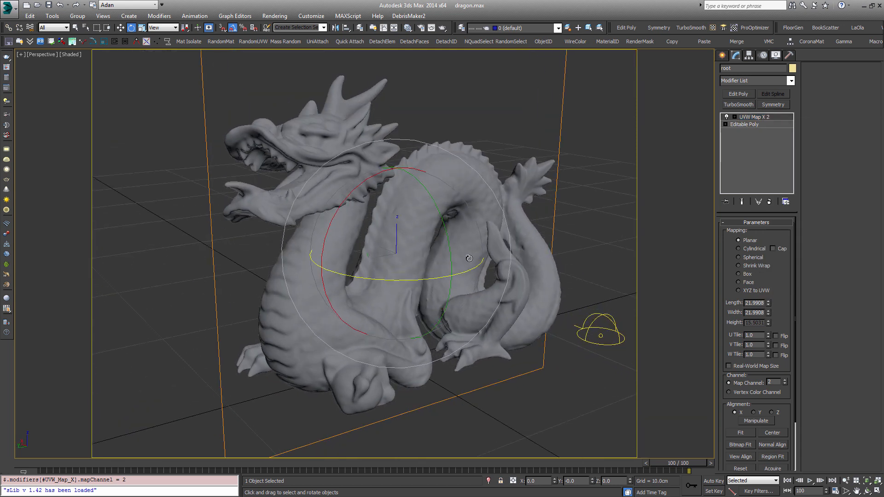
Check the metal bitmap connected to the material's diffuse map in the material editor, and close the editor.
key("z")
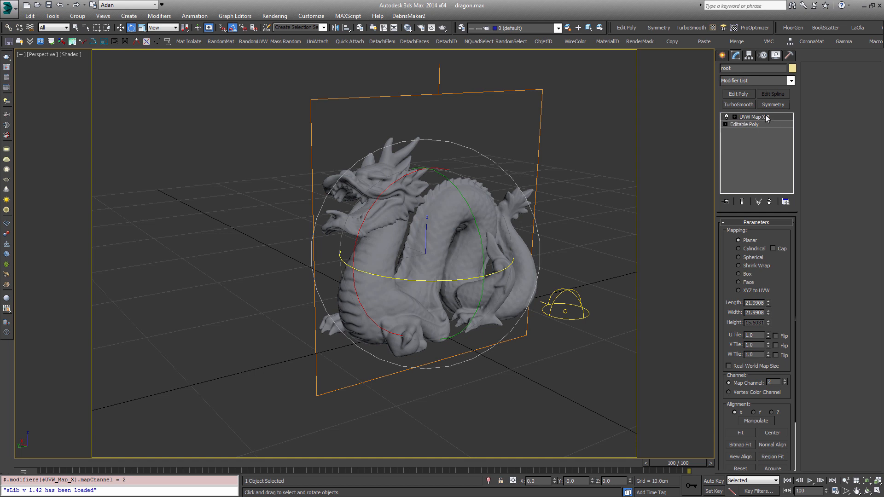
middle_click_drag(403, 262, 463, 275, "alt")
key("m")
mouse_move(245, 203)
left_mouse_down()
mouse_move(237, 193)
mouse_move(245, 192)
left_mouse_up()
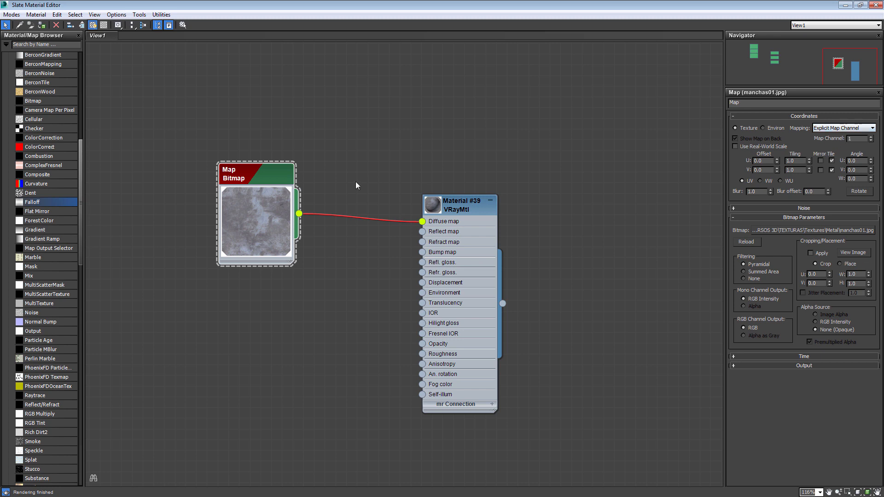
left_click(875, 5)
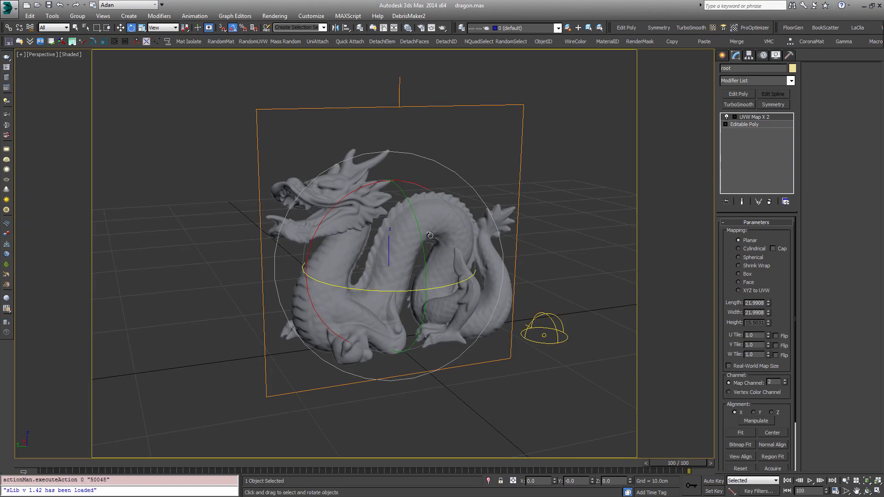
Add a second UVW Map modifier, align its planar mapping to Y and set its width to 21.9908.
left_click(723, 27)
left_click(771, 412)
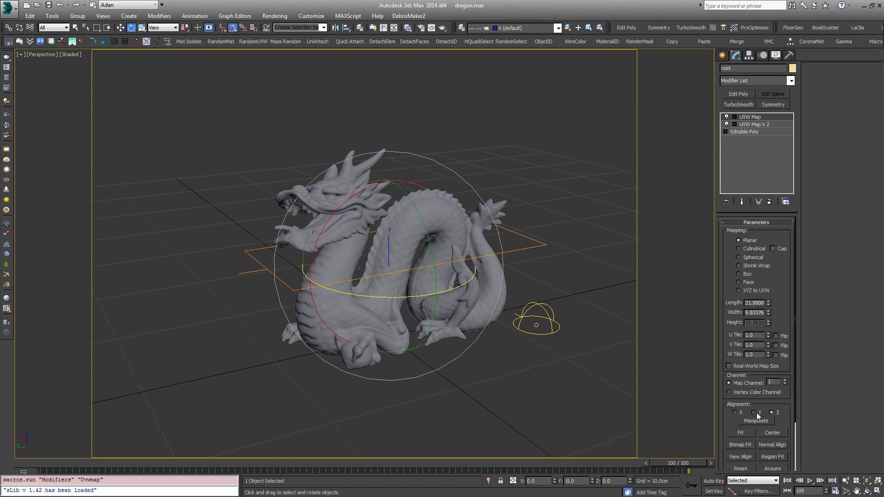
left_click_drag(761, 315, 643, 328)
type("10")
key("BackSpace")
key("BackSpace")
key("ctrl+v")
key("Return")
Compare the Y-aligned and X-aligned planar projections on the dragon's front and side by switching the upper UVW Map modifier off and on.
middle_click_drag(515, 330, 572, 320, "alt")
scroll(432, 331, "up", 5)
middle_click_drag(432, 332, 450, 344, "alt")
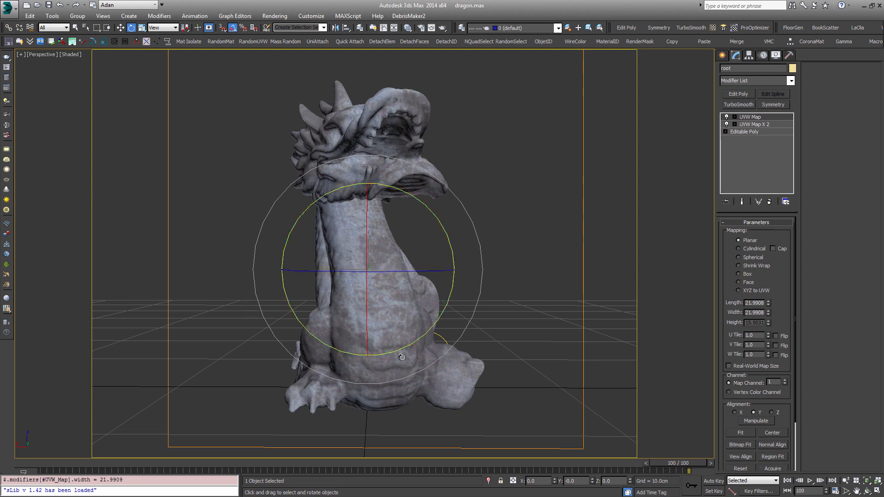
middle_click_drag(496, 359, 470, 311, "alt")
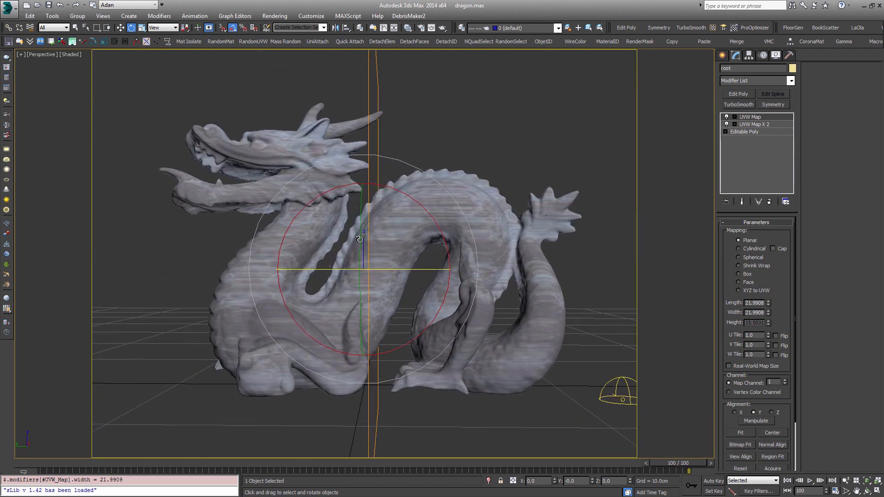
left_click(751, 117)
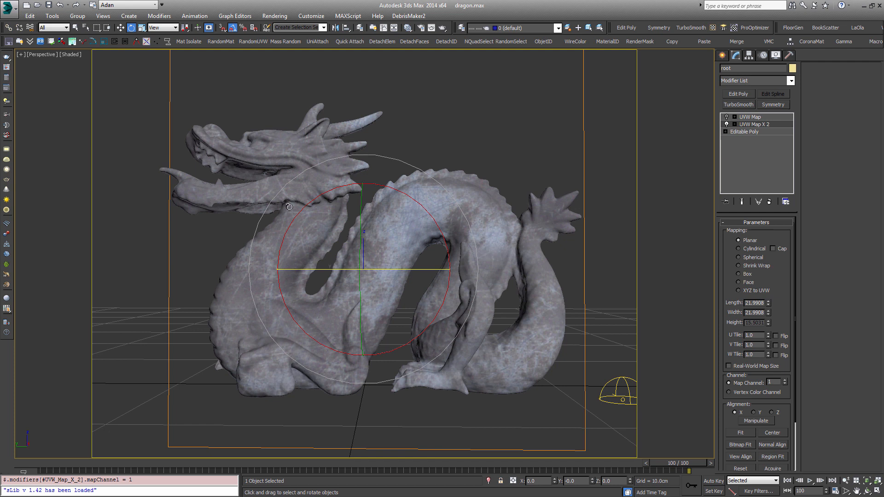
middle_click_drag(332, 291, 383, 212, "alt")
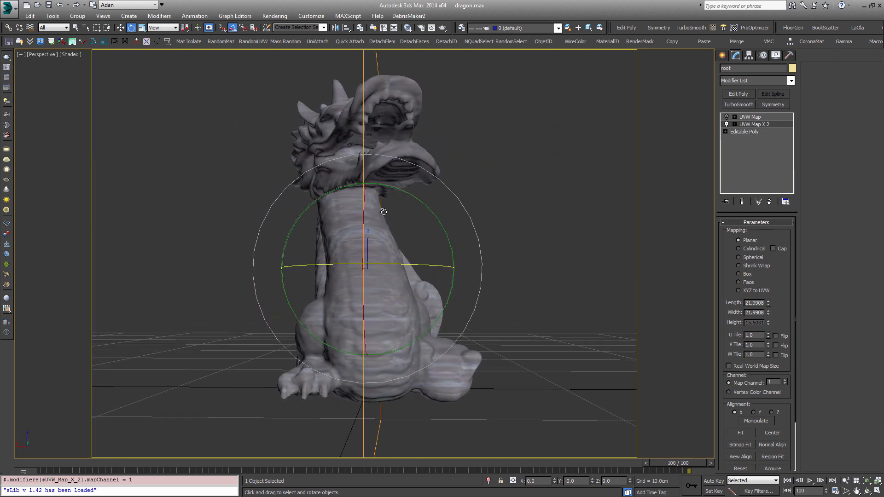
middle_click_drag(355, 325, 475, 285, "alt")
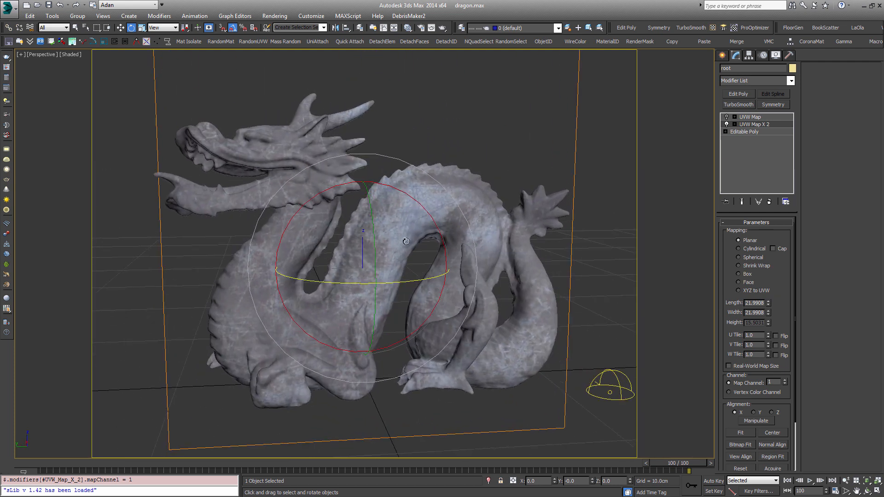
left_click(759, 119)
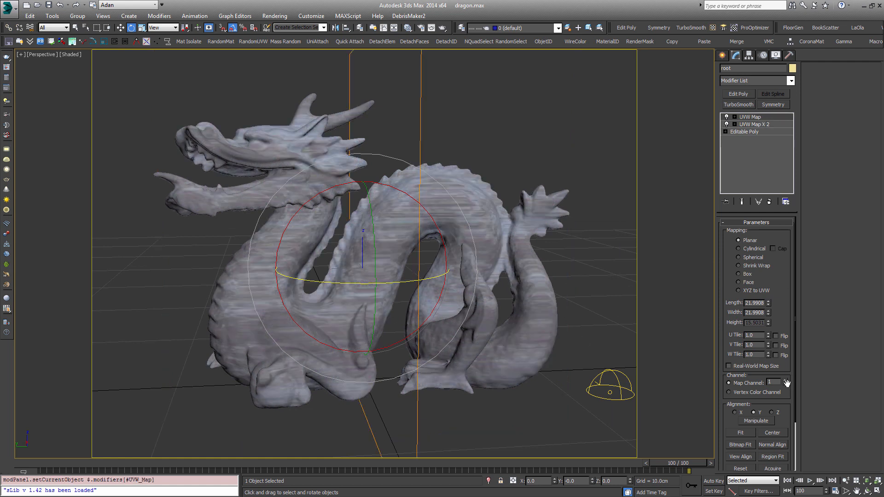
Set the Y-aligned UVW Map modifier's map channel to 3 and rename the modifier UVW Map Y 3.
left_click(786, 382)
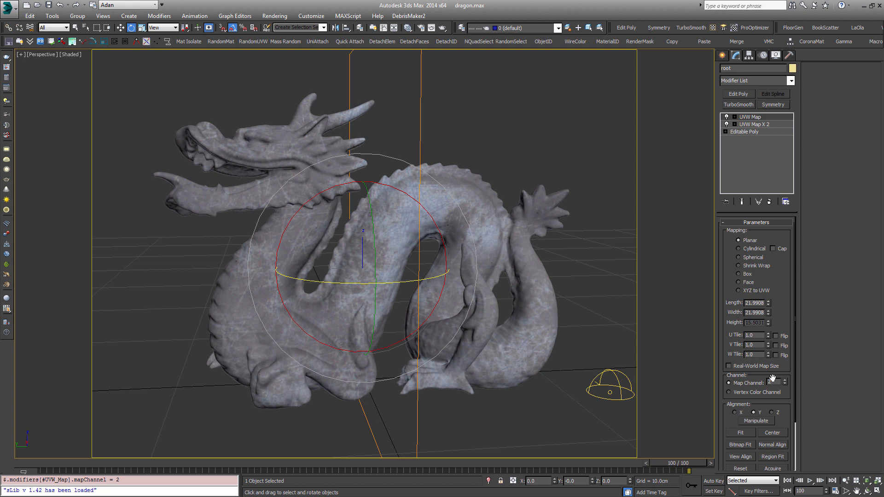
left_click(785, 380)
right_click(769, 117)
left_click(784, 121)
left_click(767, 116)
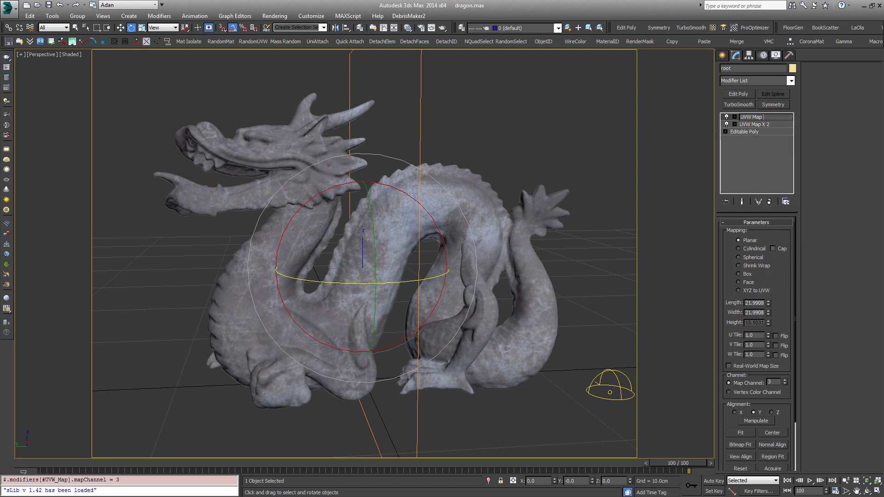
type("Y 3")
key("Return")
Disconnect the metal bitmap from the material's diffuse map and move the bitmap node away from the material.
middle_click_drag(439, 275, 440, 302, "alt")
scroll(452, 288, "down", 4)
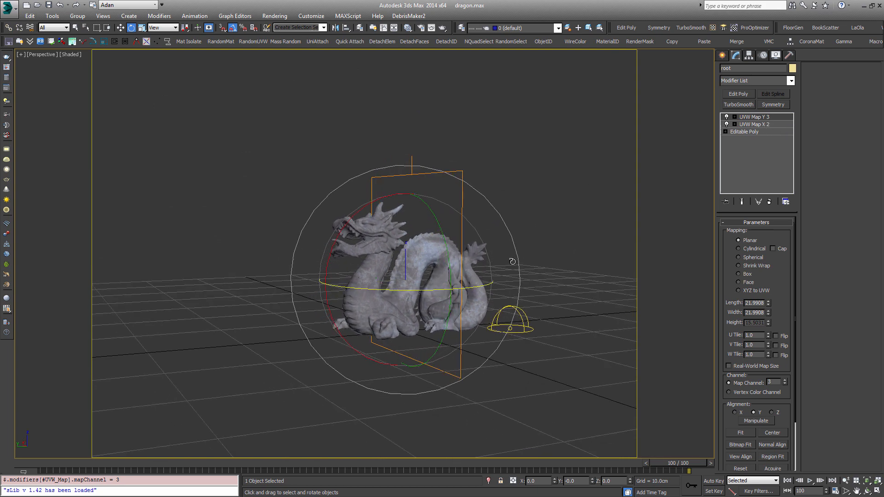
scroll(511, 262, "up", 5)
middle_click_drag(496, 267, 512, 270)
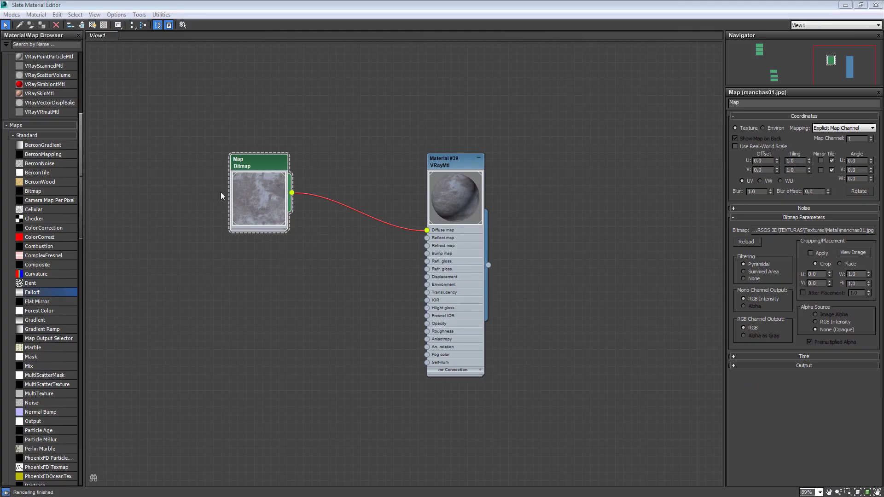
mouse_move(250, 166)
left_mouse_down()
mouse_move(250, 158)
mouse_move(277, 164)
mouse_move(250, 159)
left_mouse_up()
left_click_drag(364, 260, 333, 162)
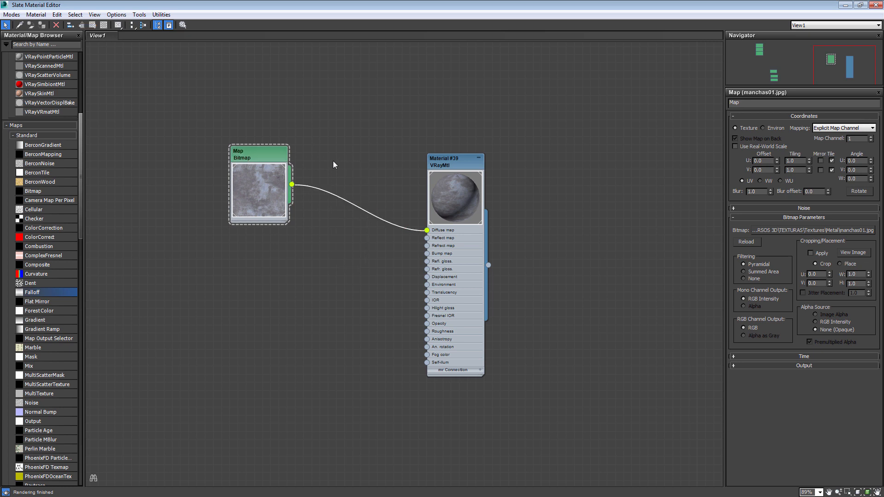
key("Delete")
left_click_drag(258, 152, 101, 78)
scroll(180, 207, "down", 2)
middle_click_drag(129, 239, 364, 215)
scroll(364, 215, "down", 1)
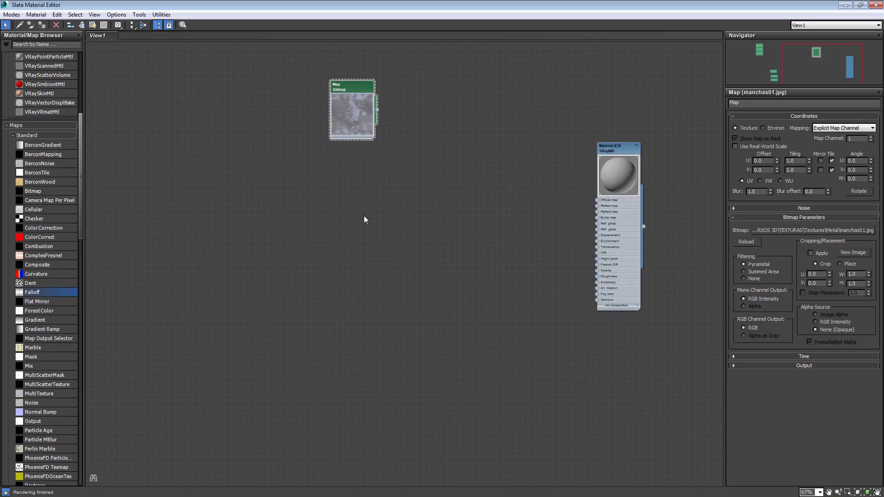
scroll(350, 217, "down", 3)
Gather the green, red and blue VRayColor nodes between the bitmap and the material, and add a Composite map beside them.
left_click_drag(211, 327, 406, 200)
left_click_drag(358, 158, 310, 168)
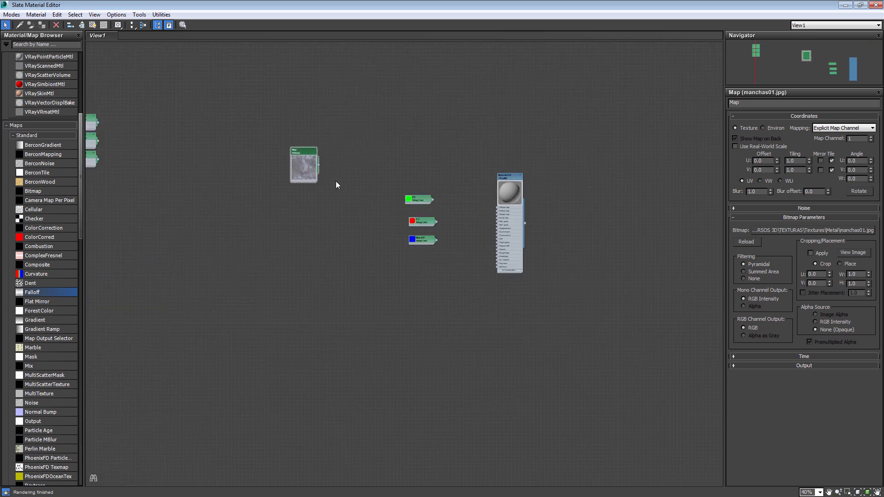
scroll(422, 223, "up", 5)
left_click_drag(457, 315, 355, 117)
left_click_drag(418, 177, 286, 146)
left_click_drag(436, 298, 369, 148)
left_click_drag(405, 165, 230, 129)
left_click(314, 188)
left_click_drag(249, 181, 241, 166)
left_click_drag(243, 224, 235, 199)
left_click_drag(251, 134, 251, 142)
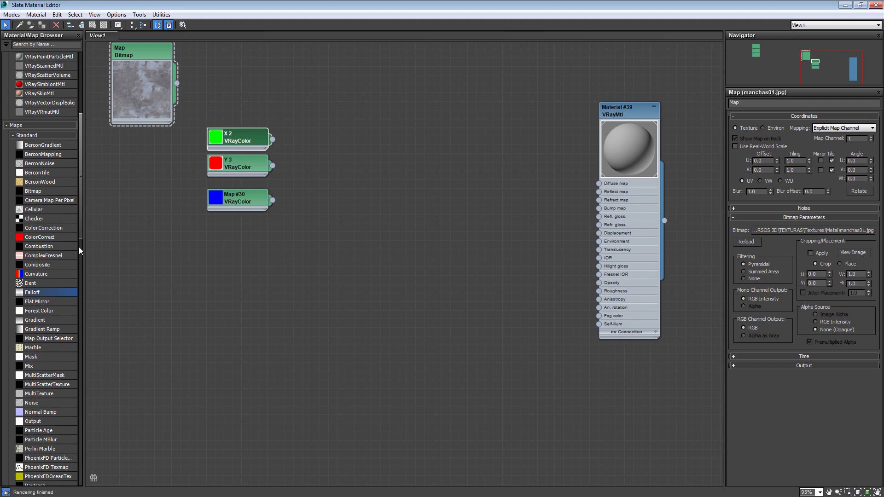
left_click_drag(36, 265, 405, 160)
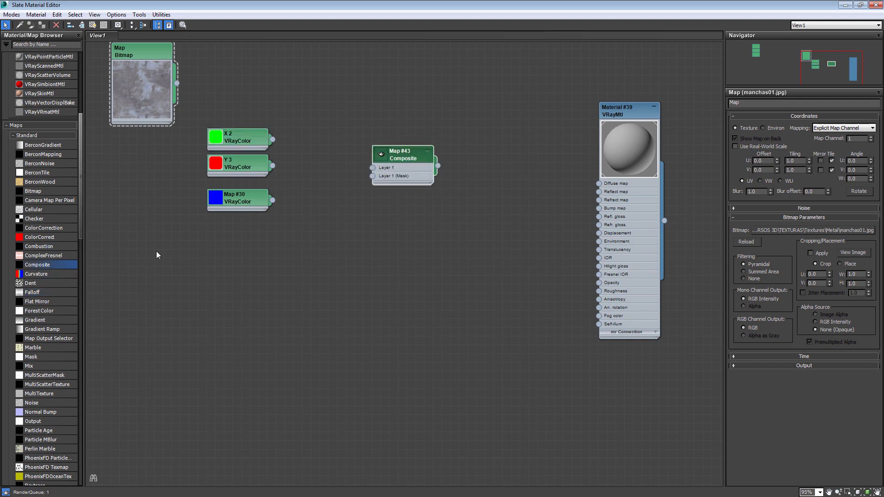
left_click_drag(31, 367, 300, 307)
left_click_drag(373, 381, 255, 278)
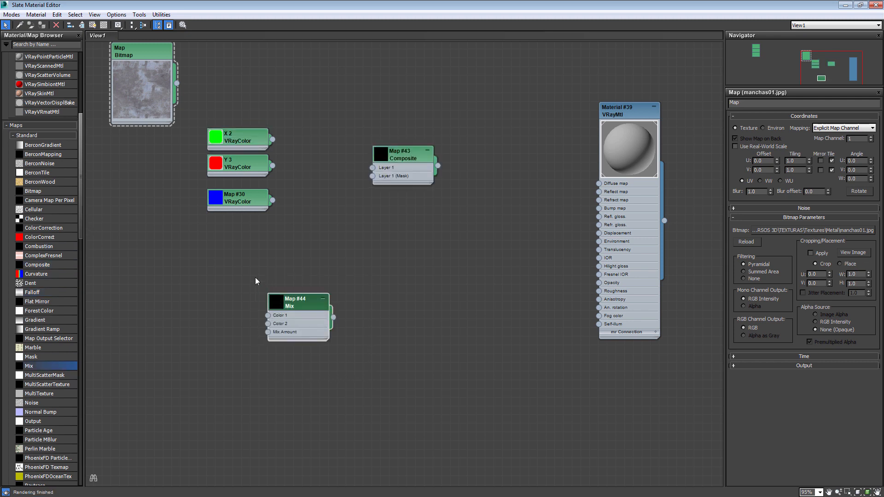
key("Delete")
Add a second layer to the Composite map, set the blue color node aside and position the green and red nodes beside the Composite.
left_click_drag(414, 149, 422, 140)
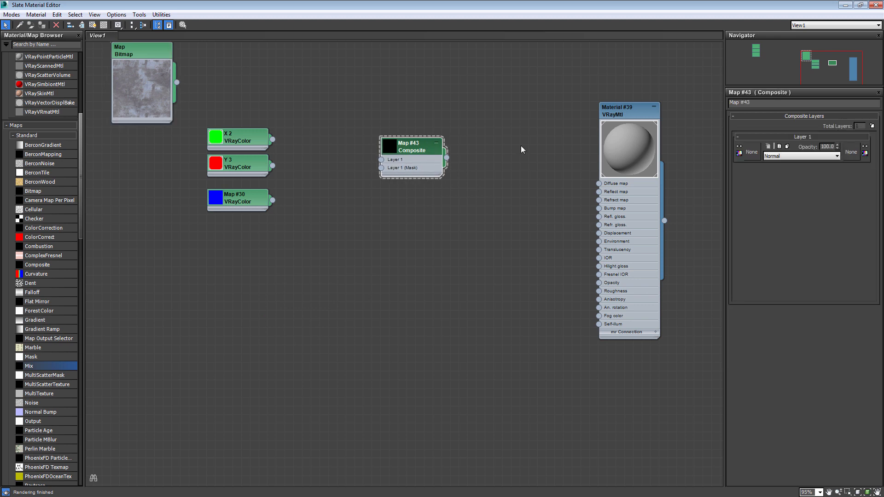
left_click(871, 125)
left_click_drag(227, 197, 140, 371)
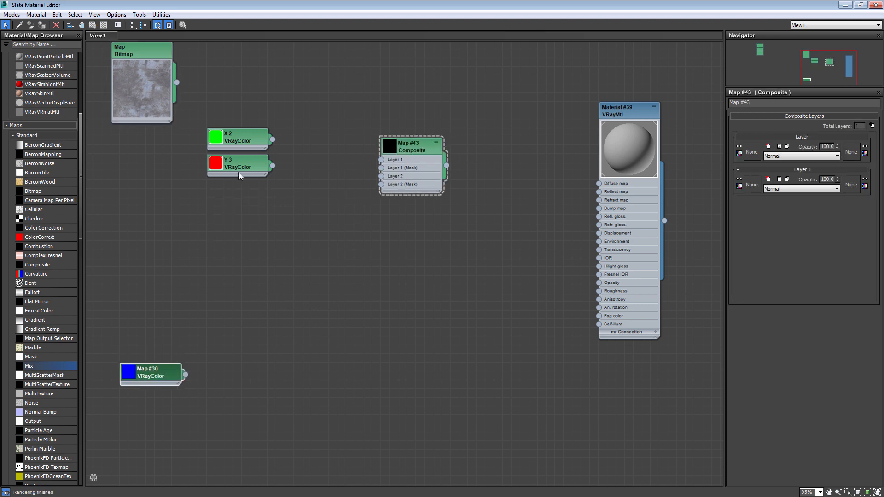
left_click_drag(276, 177, 245, 173)
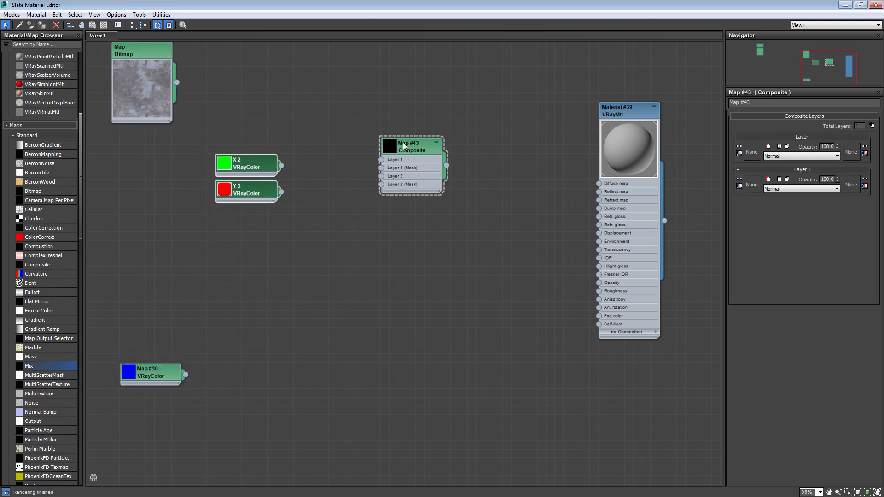
left_click_drag(402, 142, 394, 160)
scroll(281, 194, "up", 2)
left_click_drag(239, 192, 238, 203)
Connect green X 2 to the Composite's Layer 1, red Y 3 to Layer 2, and the Composite to the material's diffuse map.
left_click_drag(280, 159, 392, 173)
left_click_drag(279, 202, 399, 194)
left_click(360, 217)
left_click_drag(279, 201, 393, 193)
left_click_drag(472, 186, 669, 181)
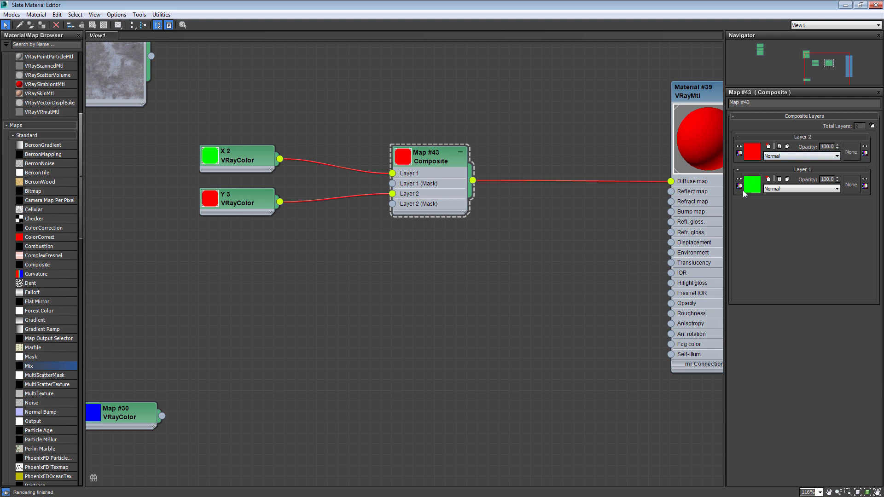
Test-render the dragon with the two-layer Composite, then stop the render and close the frame buffer.
key("shift+q")
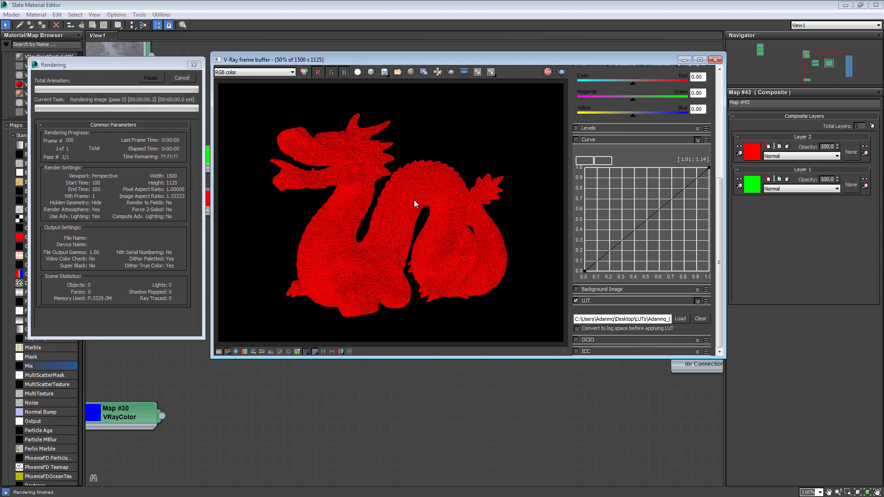
left_click(182, 79)
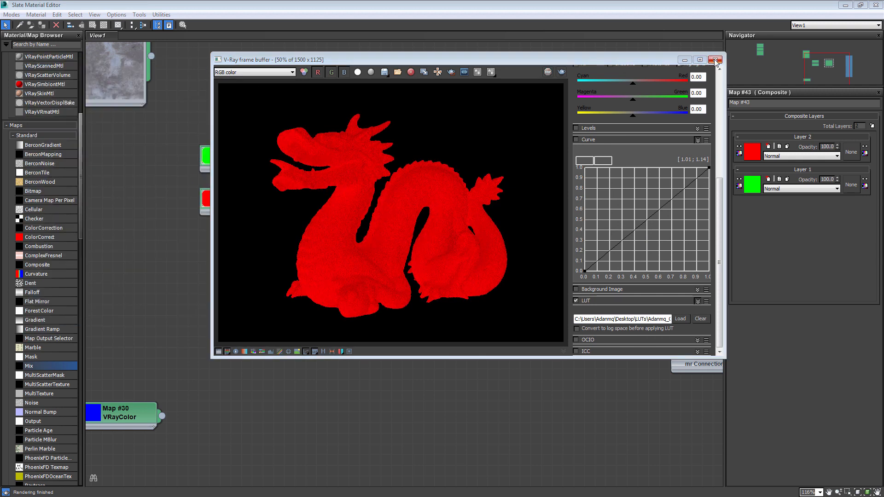
left_click(714, 60)
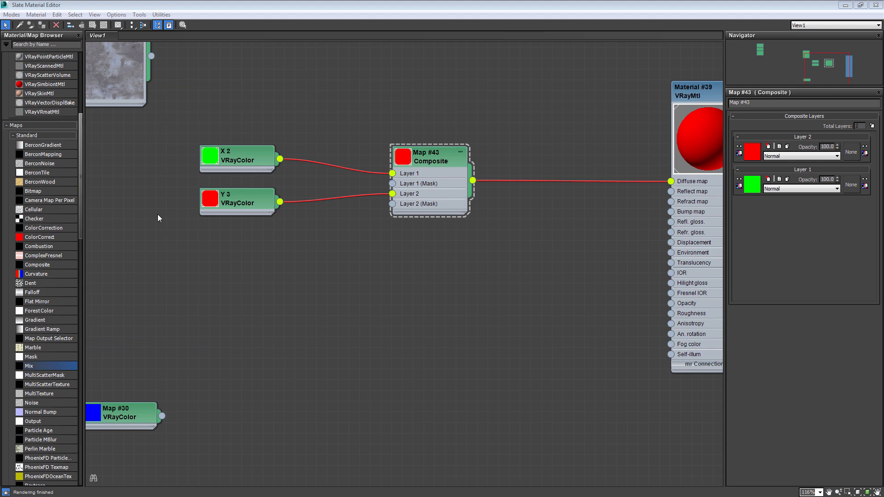
Space out the node graph by moving the Composite, the X 2 and Y 3 color nodes and the blue color node.
left_click_drag(411, 160, 475, 160)
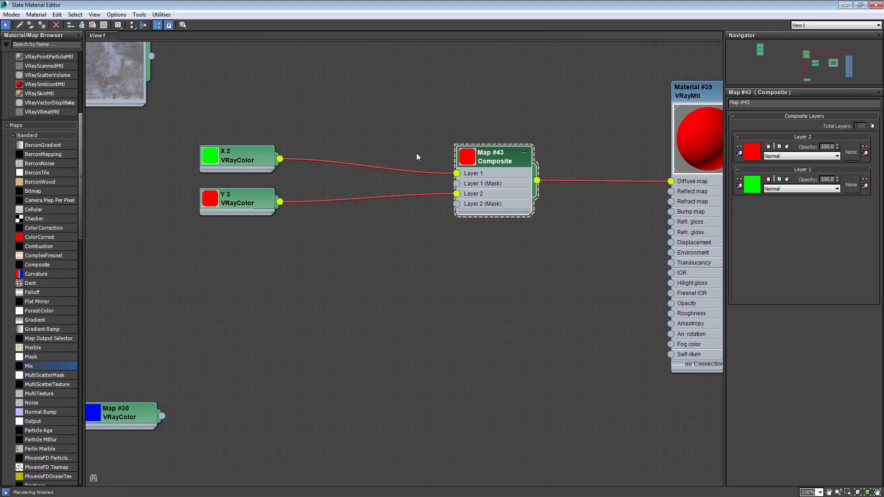
left_click_drag(224, 198, 278, 209)
left_click_drag(222, 159, 276, 159)
left_click_drag(284, 219, 285, 219)
left_click_drag(286, 168, 287, 167)
left_click_drag(297, 223, 307, 223)
left_click_drag(293, 159, 303, 159)
left_click(314, 215)
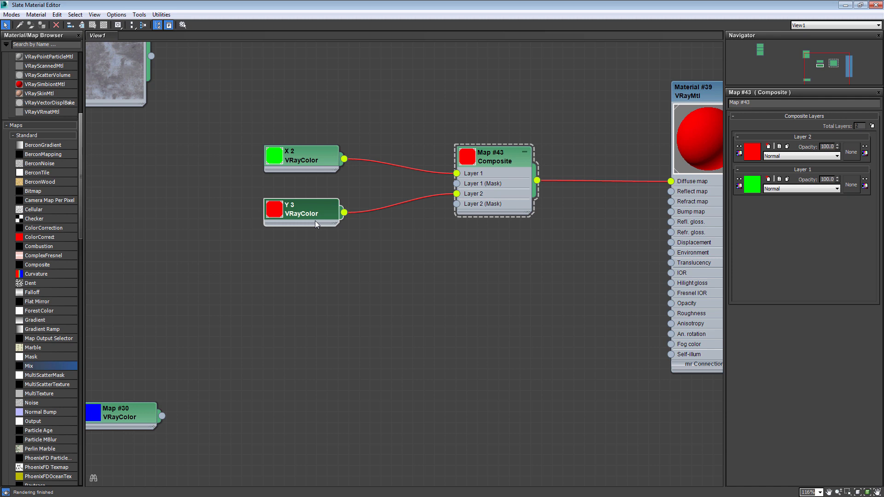
scroll(275, 249, "down", 3)
left_click_drag(165, 363, 203, 395)
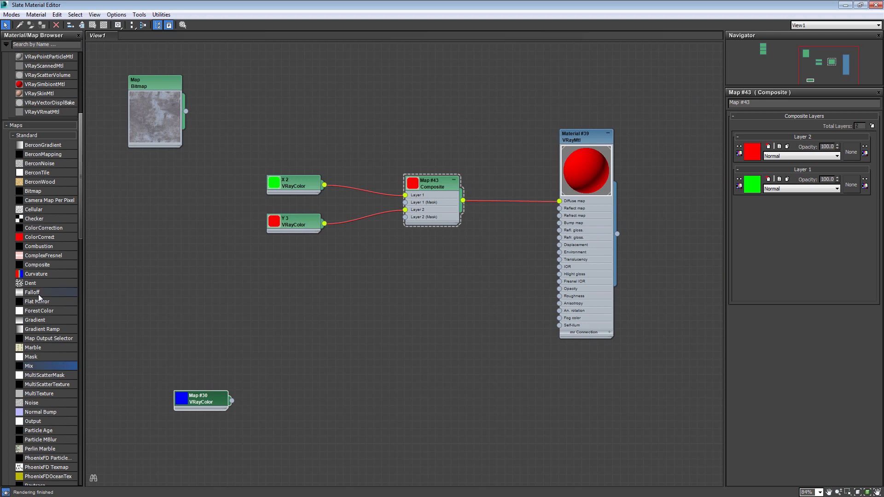
Add a Falloff map below the Y 3 node and set its falloff direction to Local Y-Axis.
left_click_drag(40, 299, 306, 278)
double_click(278, 270)
scroll(281, 268, "up", 4)
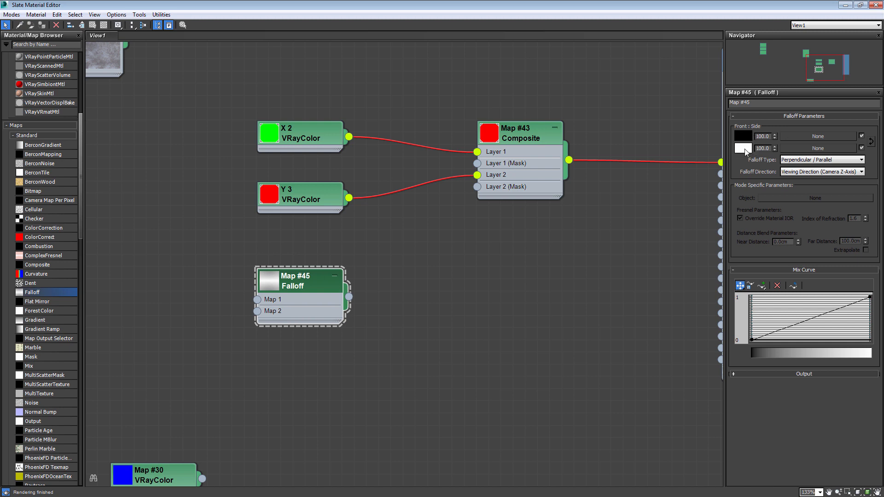
left_click(794, 171)
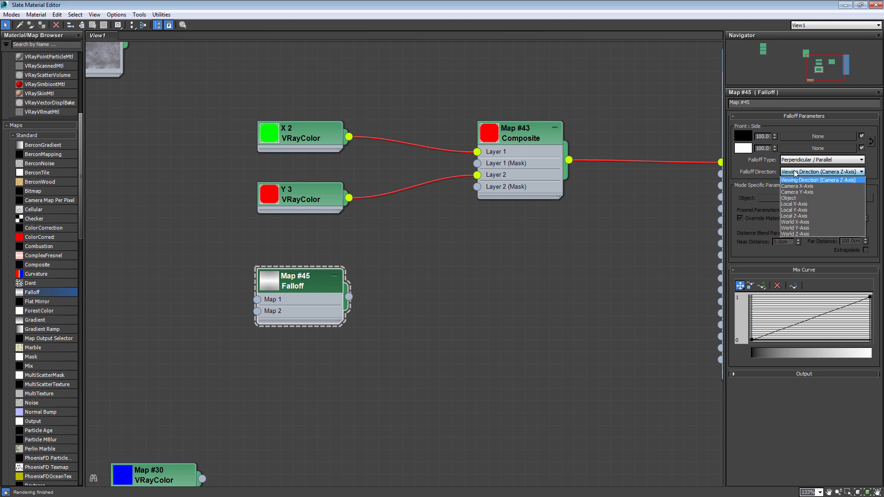
left_click(794, 211)
Connect the Falloff map to the Composite's Layer 2 mask and test-render the dragon.
left_click_drag(314, 199, 299, 198)
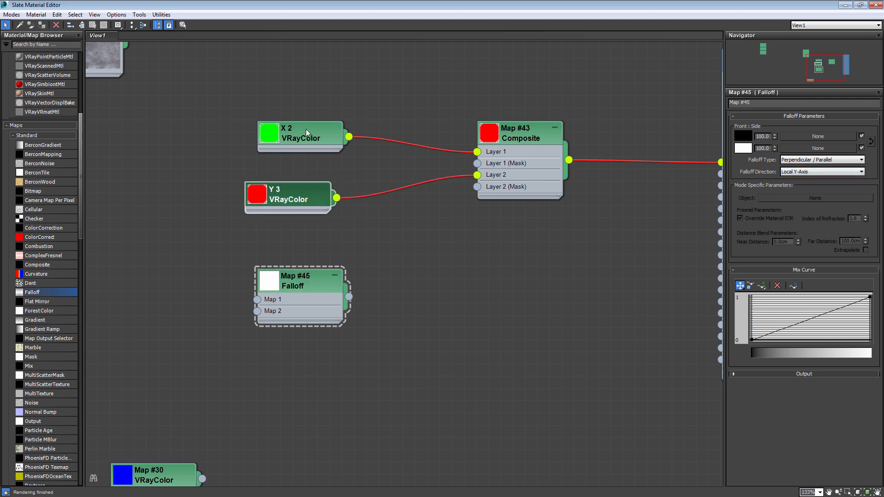
left_click(305, 130)
left_click_drag(329, 274, 477, 186)
scroll(497, 264, "down", 1)
middle_click_drag(497, 264, 404, 281)
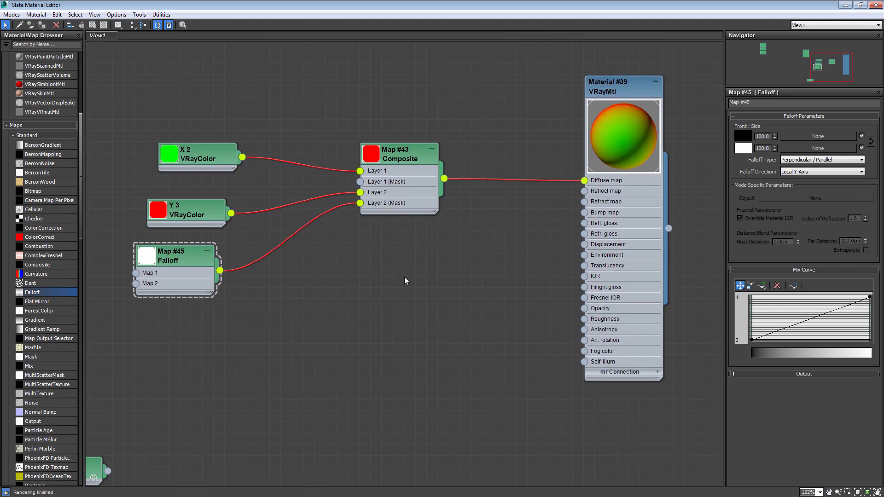
key("shift+q")
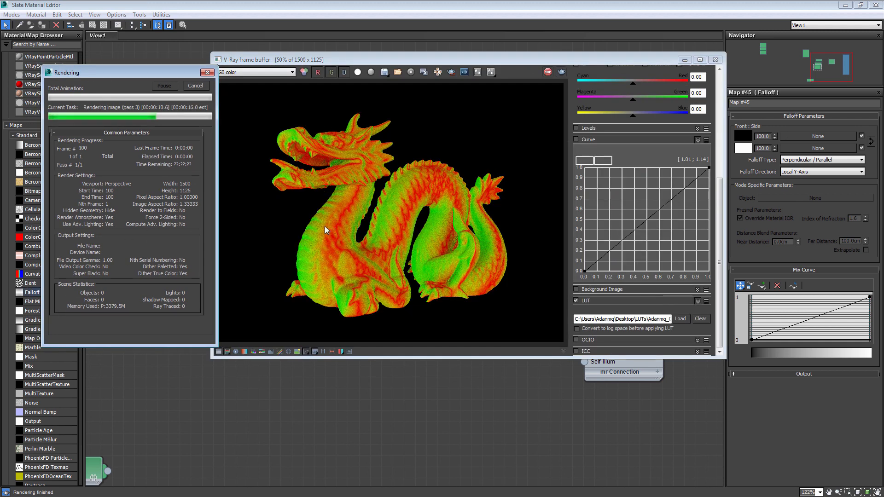
Examine the dragon's Falloff-masked render at full size, then close the frame buffer.
double_click(338, 241)
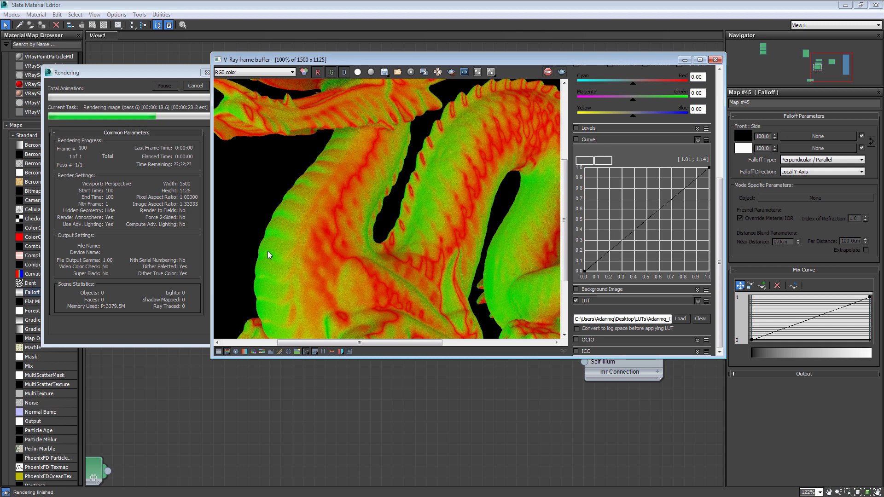
scroll(356, 176, "down", 1)
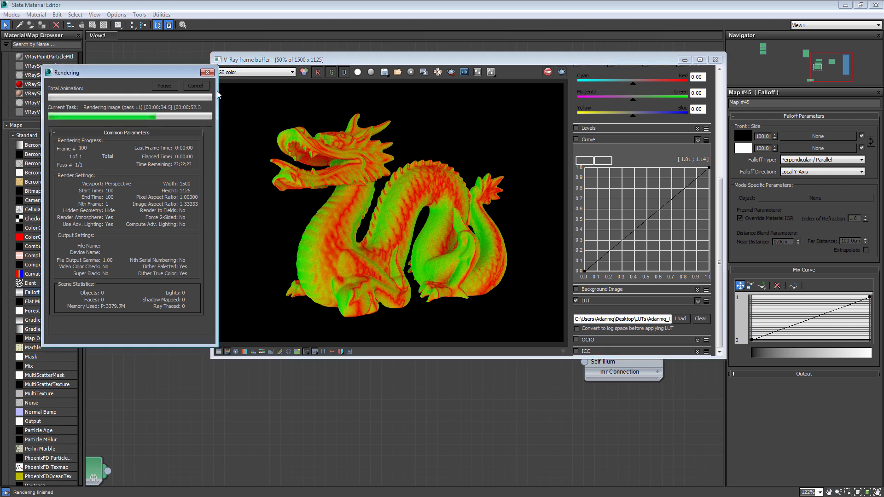
left_click(714, 59)
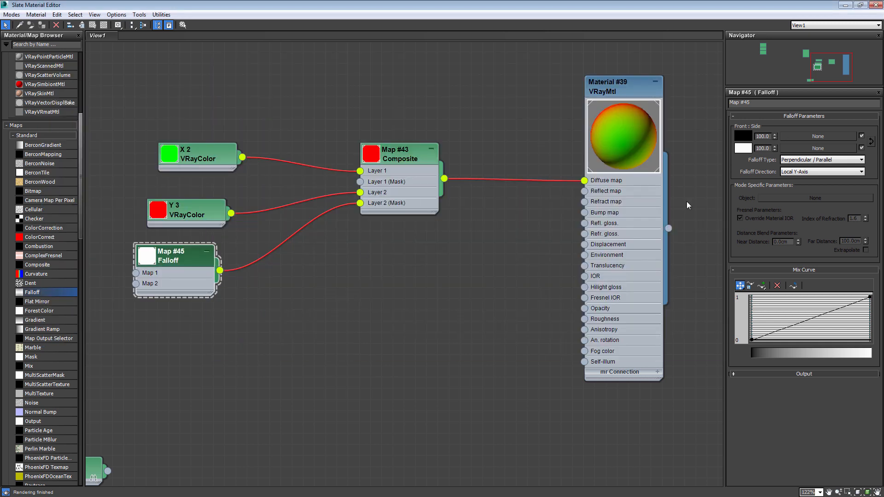
Swap the Falloff map's front and side colors, then test-render the dragon and stop the render.
left_click(869, 142)
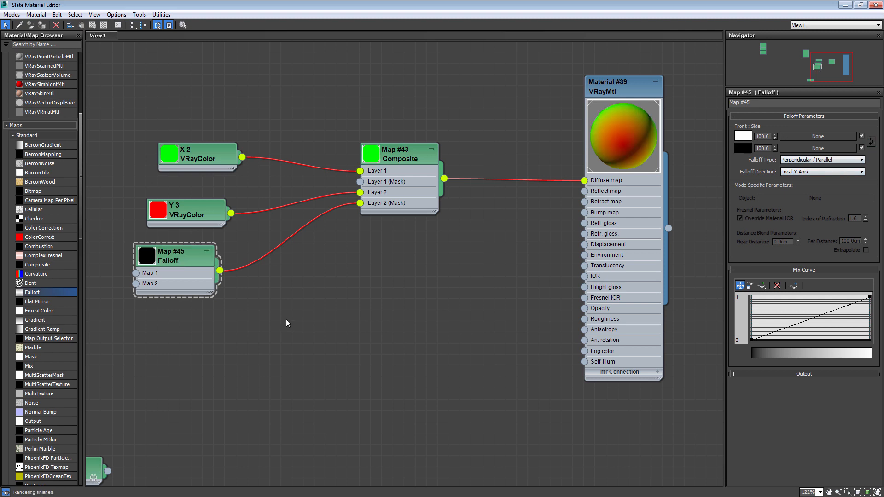
key("shift+q")
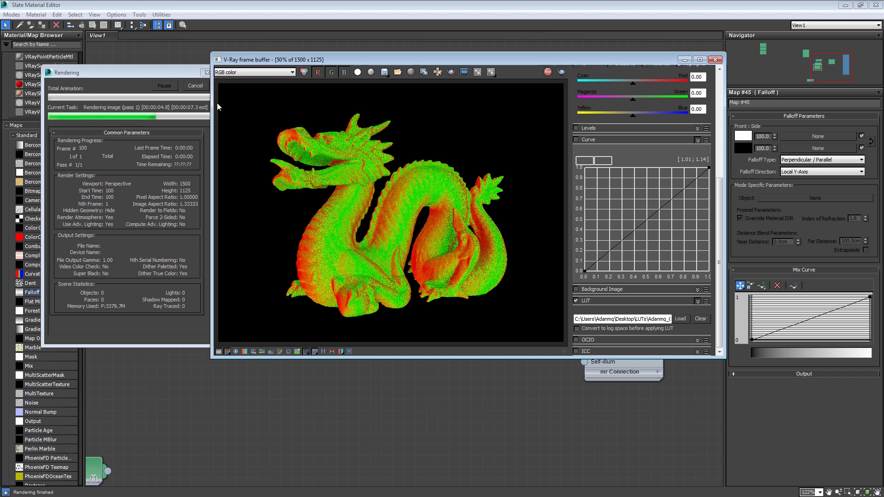
left_click(196, 86)
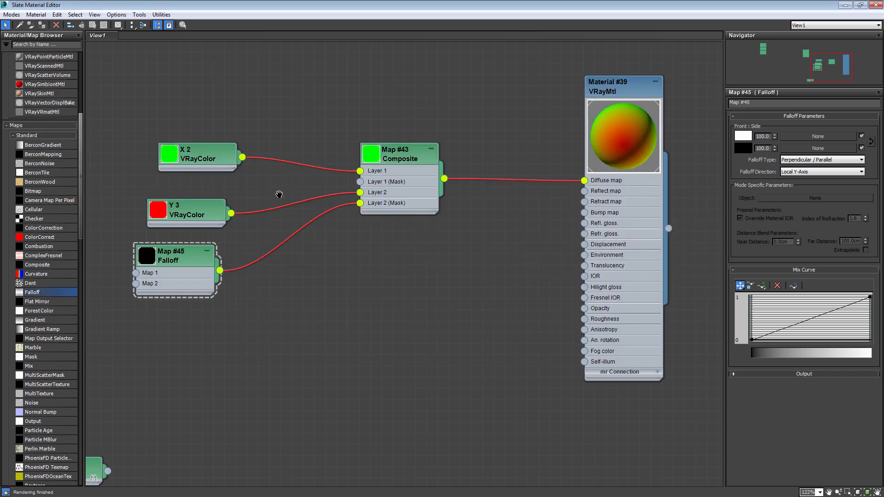
Duplicate the manchas01.jpg bitmap node below the original and name the two nodes X and Y.
middle_click_drag(278, 191, 349, 157)
scroll(349, 156, "down", 1)
scroll(317, 123, "down", 2)
mouse_move(242, 80)
left_mouse_down()
mouse_move(272, 131)
mouse_move(265, 113)
mouse_move(259, 186)
left_mouse_up()
double_click(266, 83)
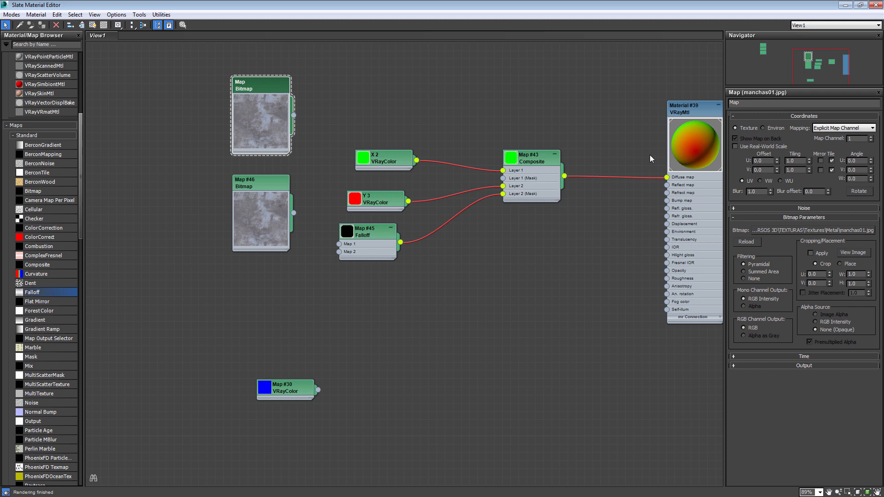
type("X")
double_click(256, 185)
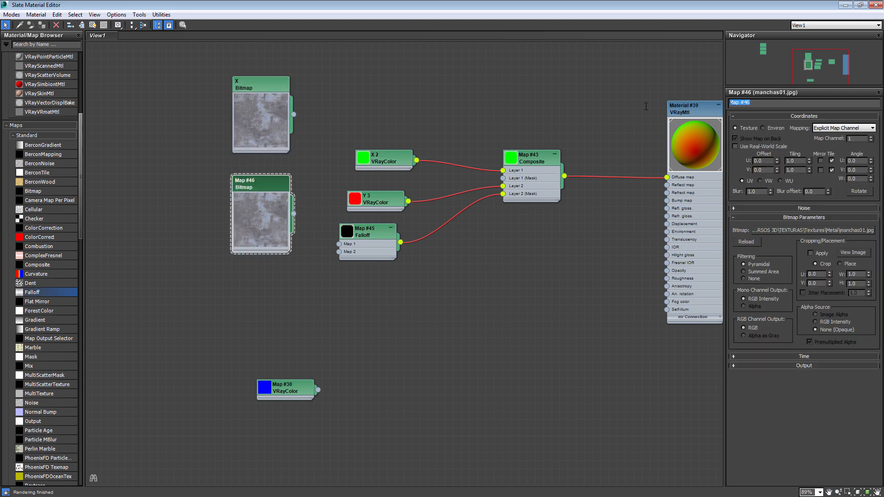
type("Y")
Set the map channels of the X and Y bitmaps, using channel 3 for Y.
double_click(253, 81)
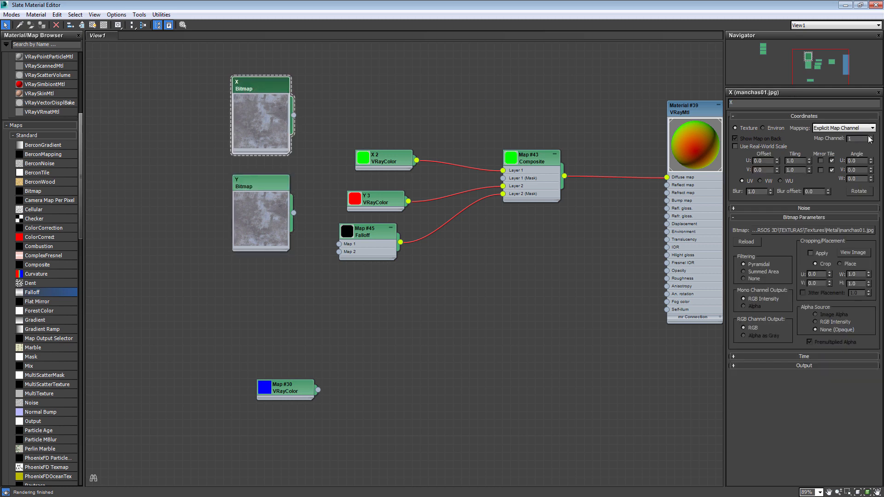
double_click(258, 187)
left_click(871, 137)
Connect the X bitmap to the Composite's Layer 1 and the Y bitmap to Layer 2.
scroll(542, 192, "up", 2)
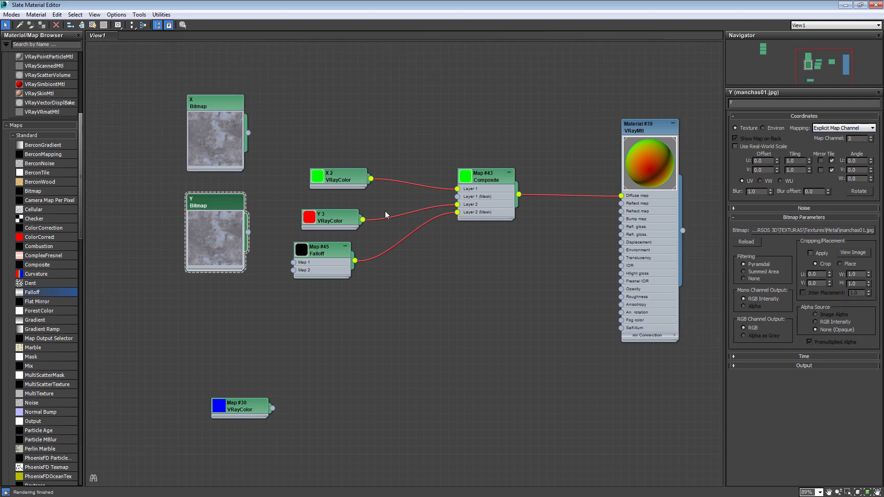
left_click_drag(252, 127, 499, 193)
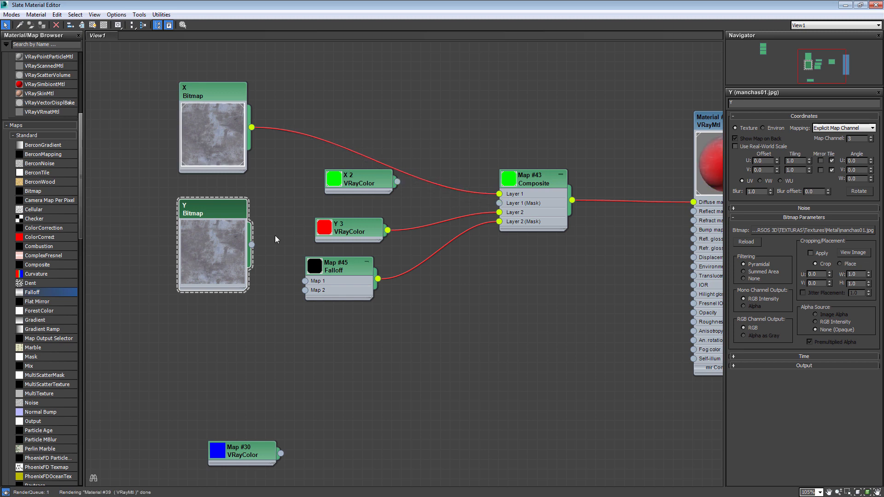
left_click_drag(252, 244, 499, 212)
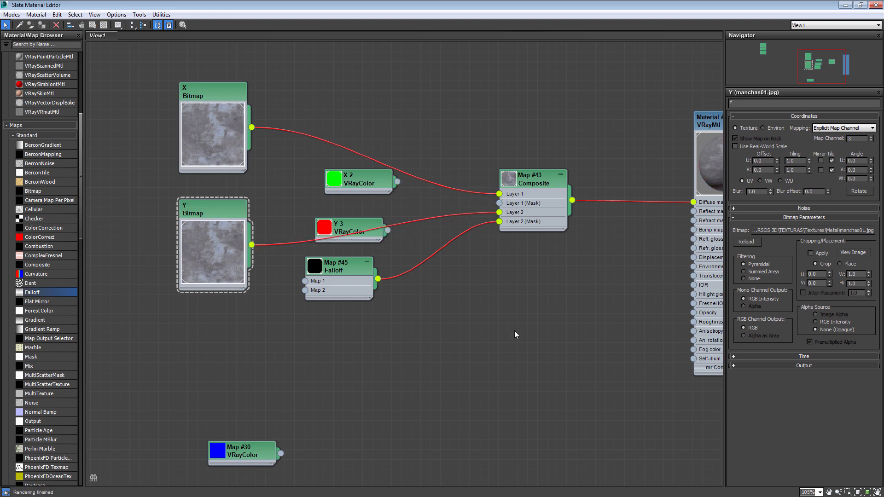
Test-render the dragon with the blended bitmaps, then stop the render and close the frame buffer.
key("shift+q")
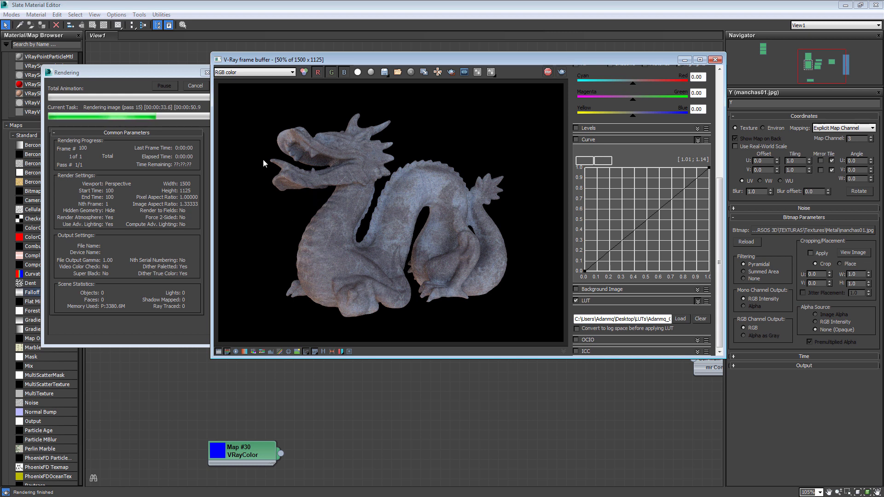
left_click(195, 85)
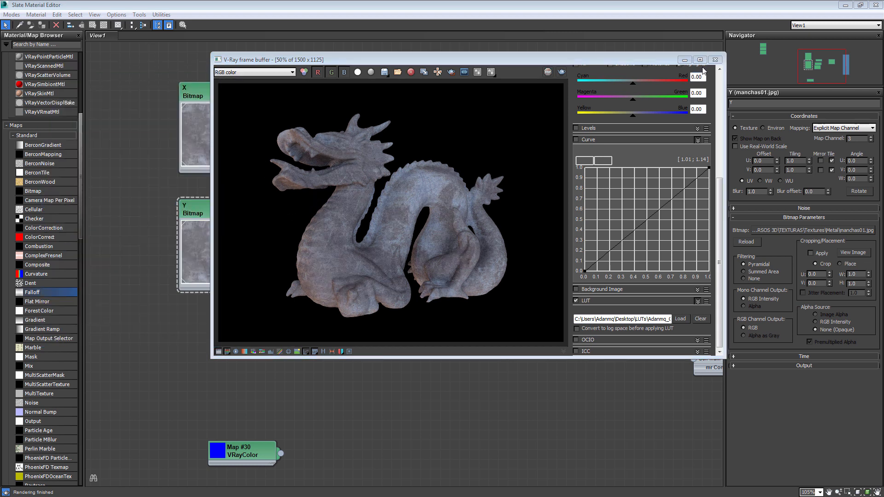
left_click(715, 60)
Render a close-up of the dragon's neck and chest from a more frontal perspective view.
left_click(845, 5)
middle_click_drag(470, 319, 317, 357, "alt")
scroll(333, 329, "up", 5)
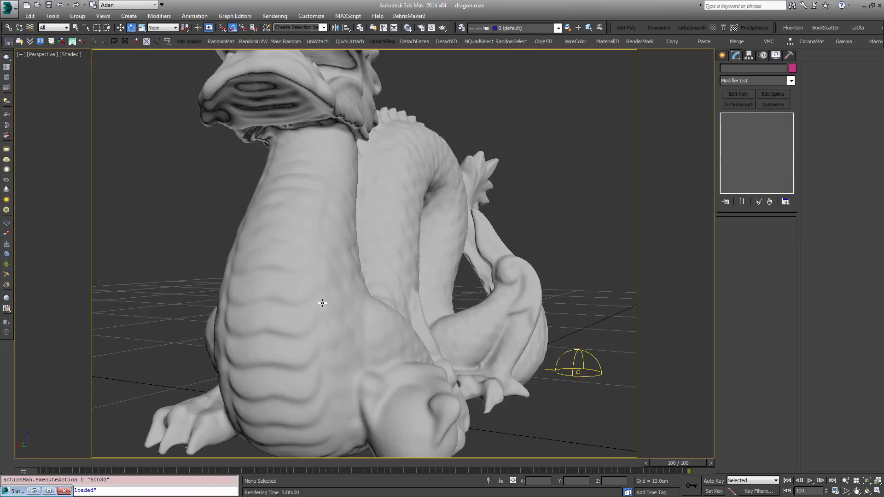
scroll(350, 311, "down", 4)
scroll(350, 312, "up", 4)
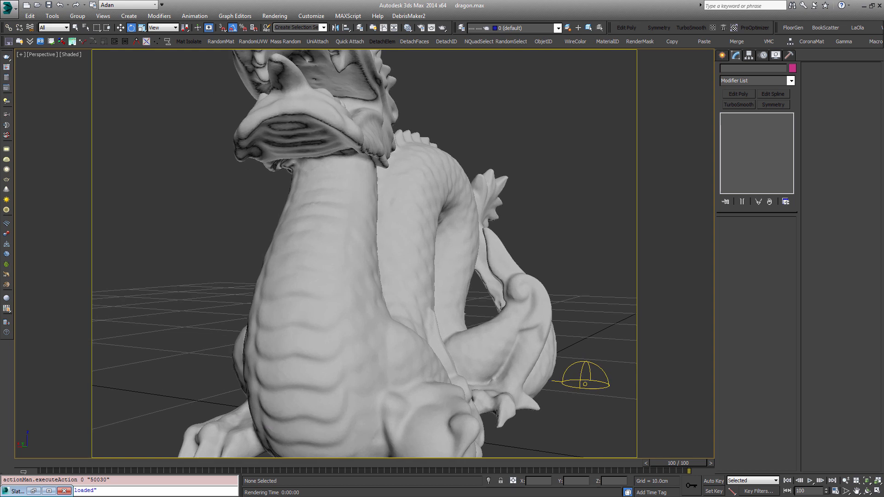
middle_click_drag(351, 312, 353, 305)
key("F9")
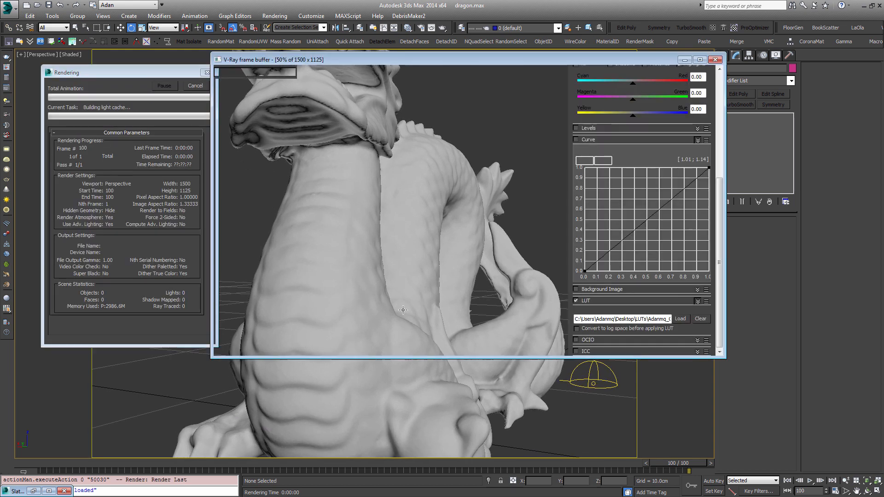
Restrict the render to a region on the dragon's neck, examine it enlarged, then stop and close the frame buffer.
left_click(451, 72)
mouse_move(326, 153)
left_mouse_down()
mouse_move(339, 205)
mouse_move(400, 245)
mouse_move(411, 266)
left_mouse_up()
scroll(358, 212, "up", 2)
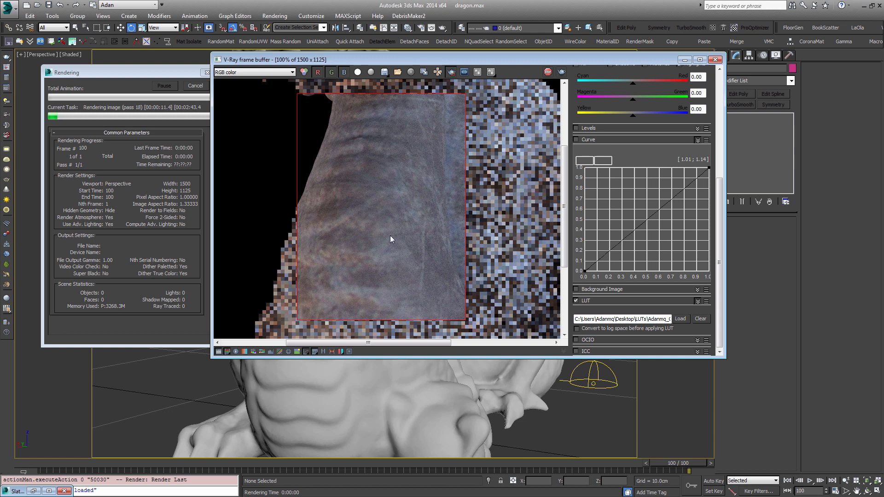
left_click(194, 86)
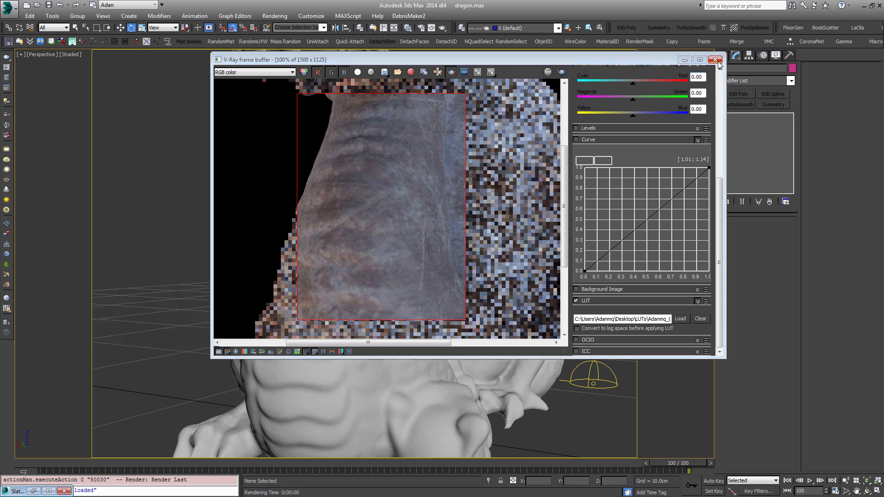
left_click(715, 59)
Add a third UVW Map modifier to the dragon and rename it UVW Map Z 4.
left_click(480, 261)
middle_click_drag(480, 262, 409, 272, "alt")
scroll(464, 272, "down", 5)
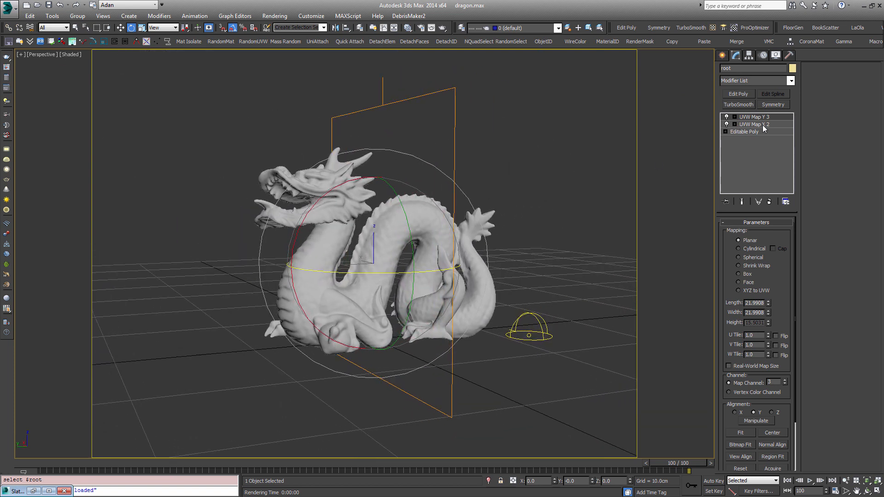
left_click(724, 28)
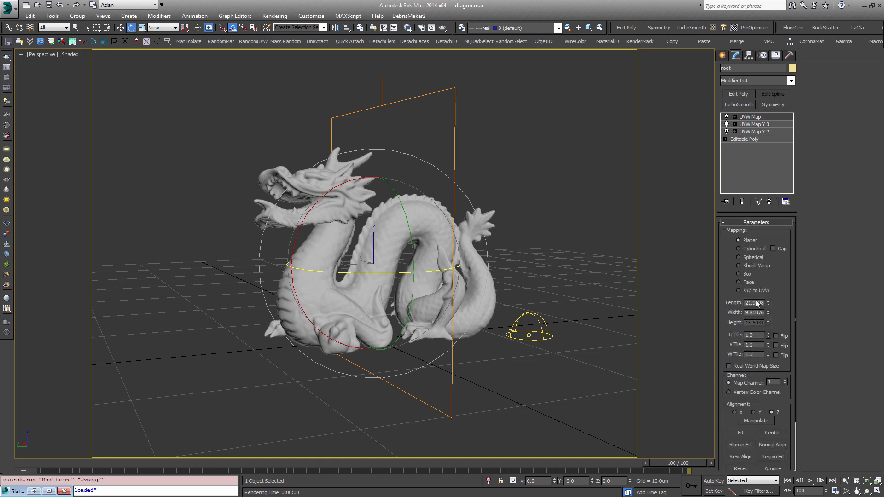
right_click(755, 116)
left_click(760, 117)
left_click(771, 116)
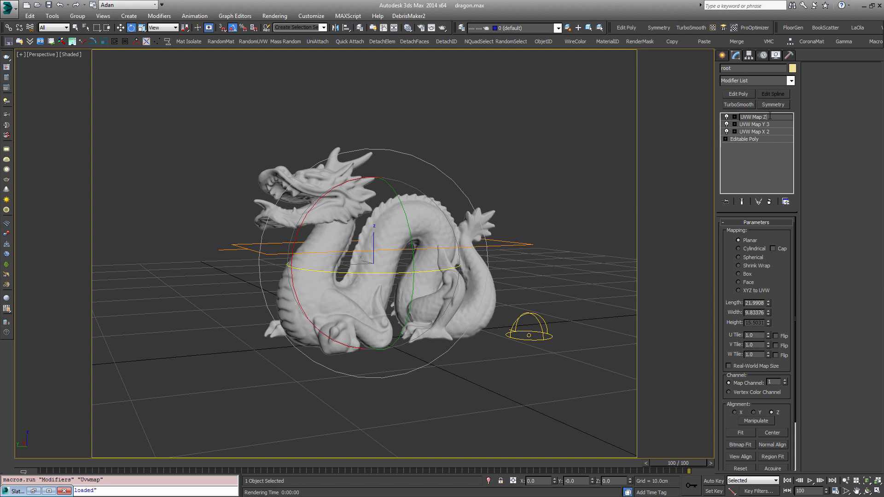
key("Return")
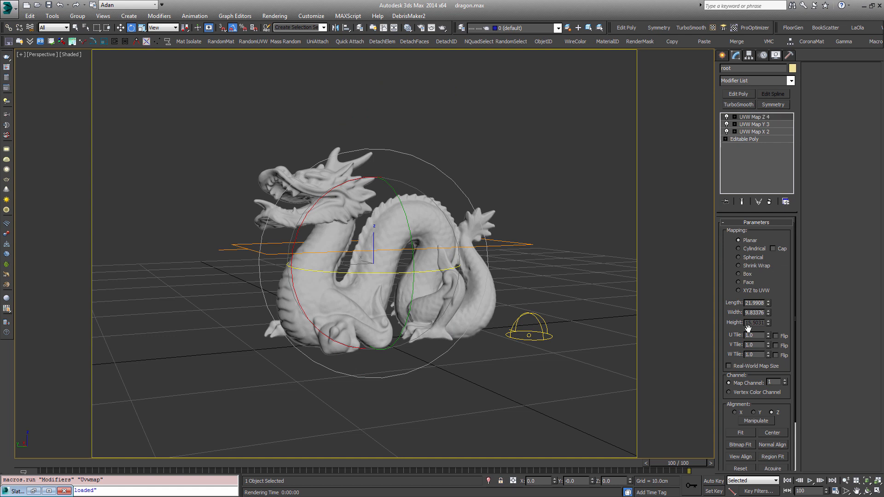
Set the UVW Map Z 4 modifier's map channel to 4 and its width to 21.9908 cm.
left_click(785, 381)
left_click(785, 380)
left_click_drag(745, 303, 659, 312)
key("BackSpace")
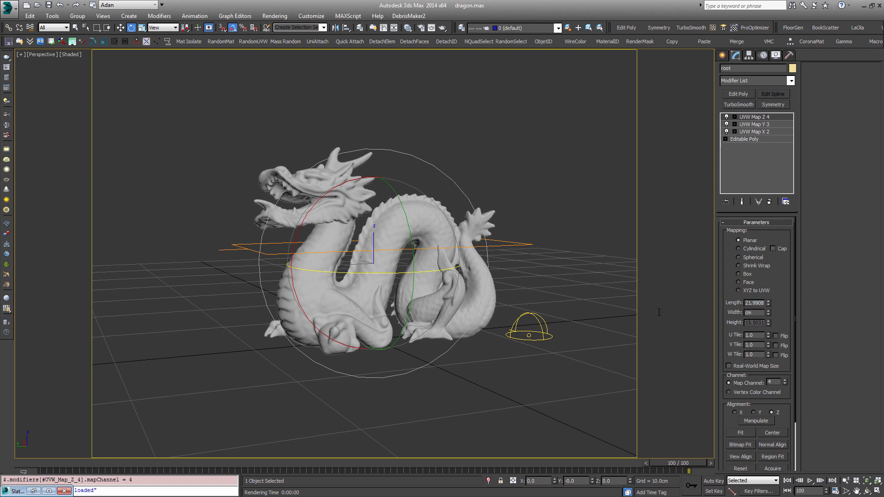
key("Return")
Deselect the dragon and move the X 2 and Y 3 color nodes below the rest of the material graph.
middle_click_drag(448, 253, 575, 216, "alt")
left_click(516, 269)
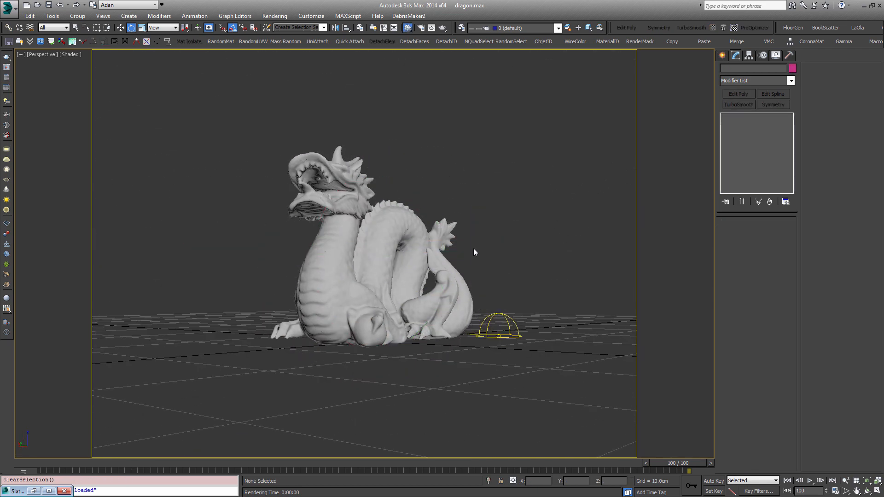
key("m")
left_click_drag(278, 165, 338, 419)
left_click_drag(275, 209, 362, 461)
Add a third layer to the Composite map.
middle_click_drag(457, 184, 443, 158)
double_click(440, 135)
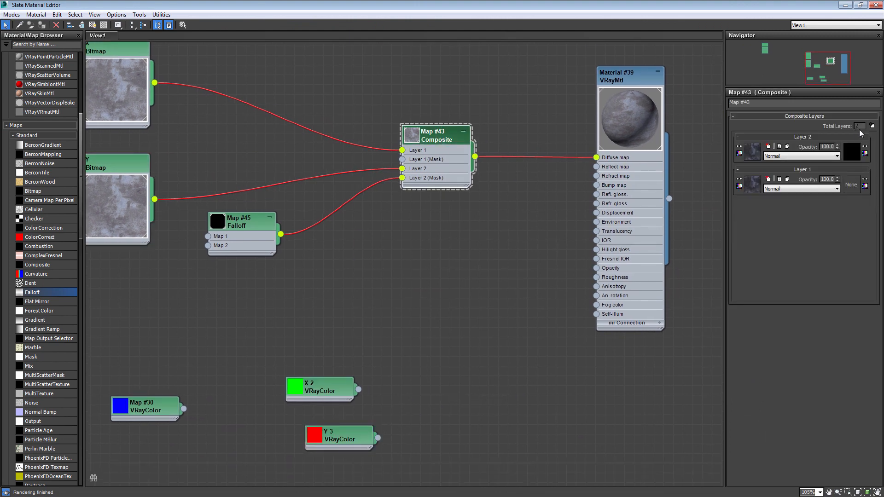
left_click(871, 125)
Move the three VRayColor nodes together farther down to free space in the graph.
scroll(542, 305, "down", 1)
middle_click_drag(473, 471, 484, 423)
left_click_drag(483, 419, 146, 287)
left_click_drag(360, 343, 387, 444)
Copy the Y bitmap node below itself and set the copy's map channel to 4.
left_click_drag(147, 129, 150, 262, "shift")
double_click(150, 262)
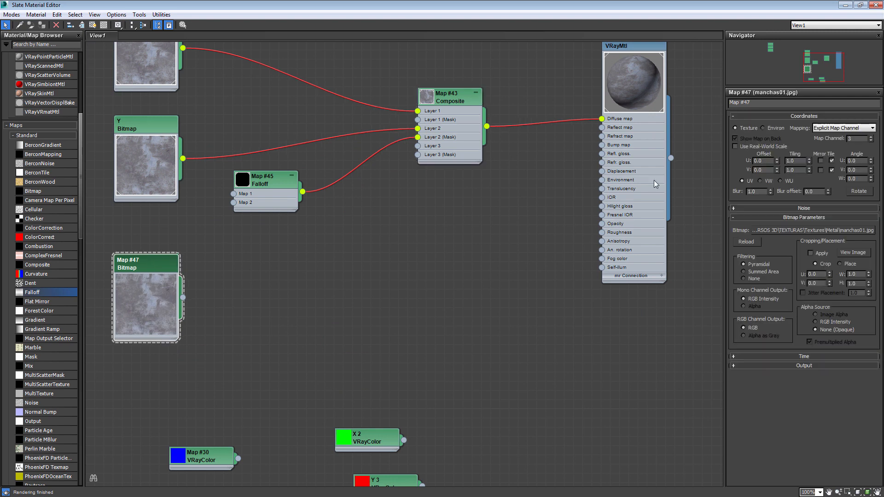
left_click(870, 137)
Connect the copied bitmap to the Composite's Layer 3.
left_click_drag(182, 297, 421, 154)
left_click(397, 189)
mouse_move(183, 297)
left_mouse_down()
mouse_move(434, 177)
mouse_move(418, 145)
left_mouse_up()
Copy the Falloff map with its direction set to Local Z-Axis and connect it to the Composite's Layer 3 mask.
left_click_drag(265, 180, 267, 327, "shift")
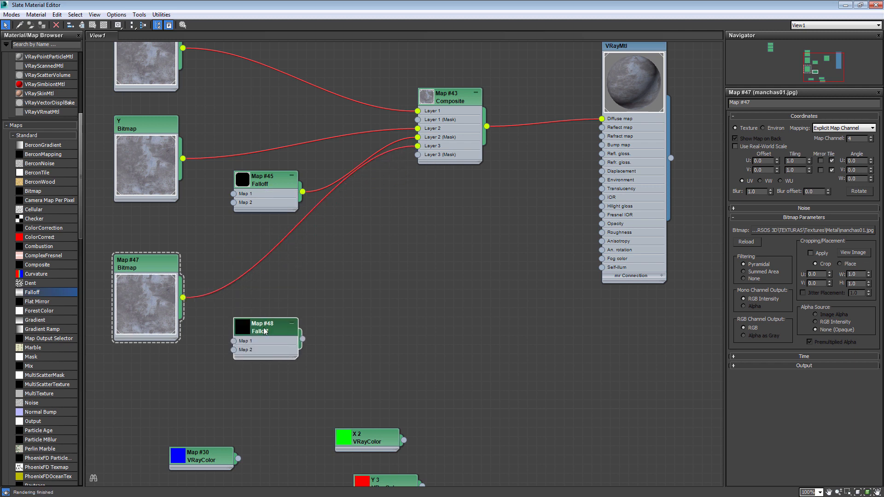
left_click(826, 172)
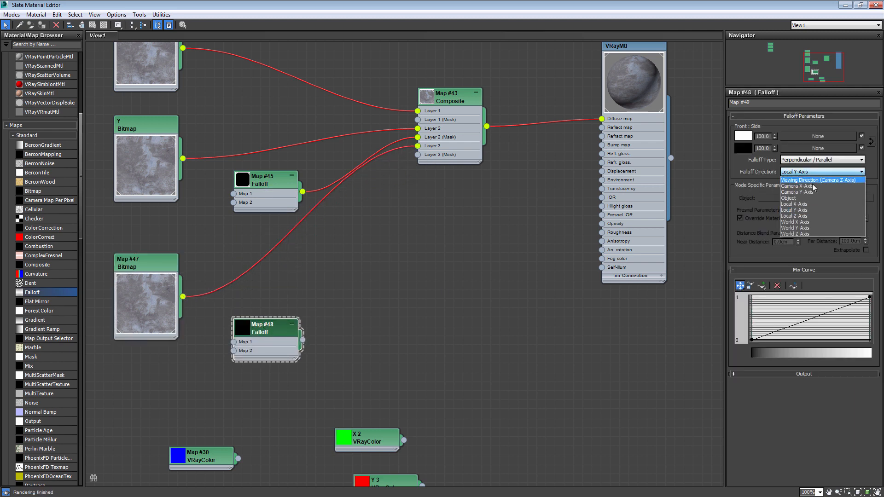
left_click(802, 215)
left_click_drag(302, 340, 418, 155)
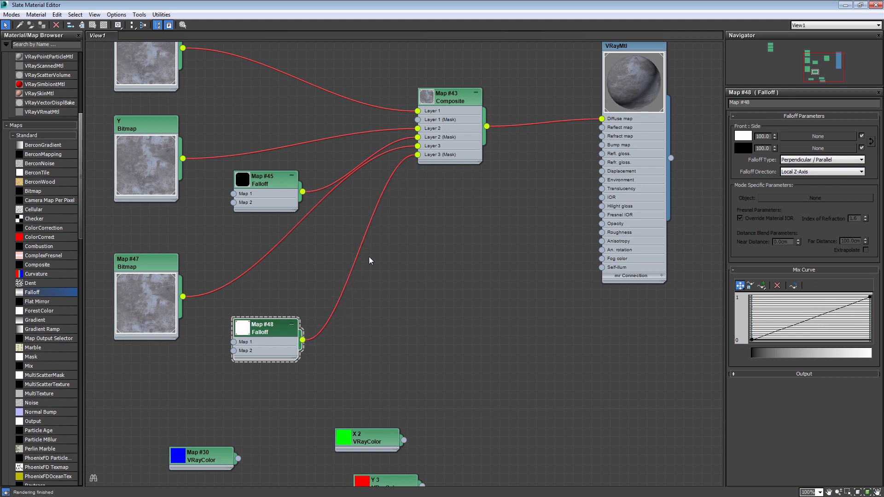
left_click(138, 266)
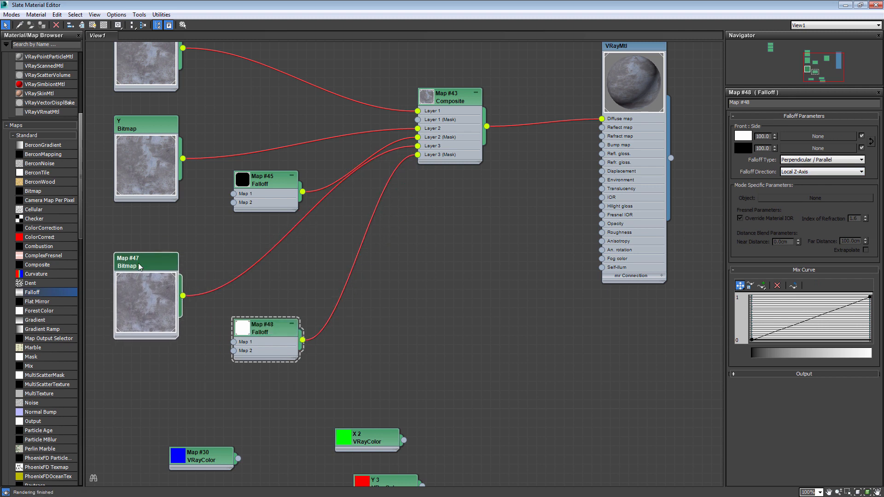
left_click(447, 277)
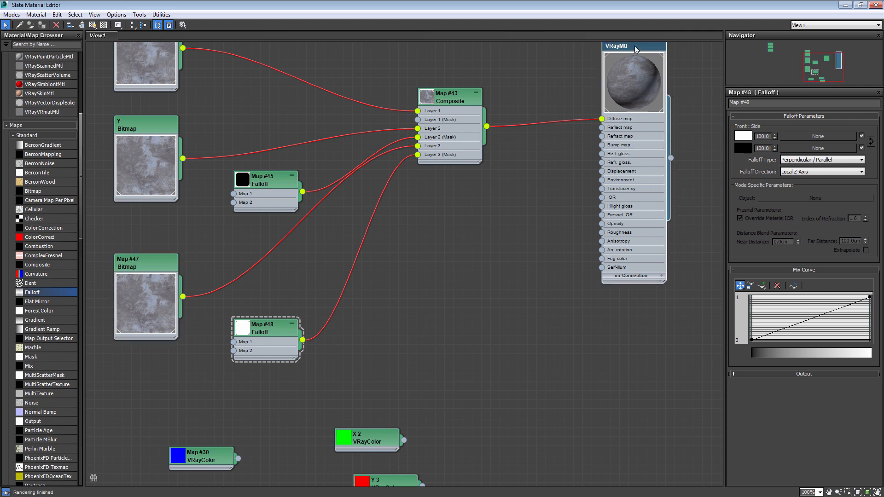
Test-render a close-up of the dragon's head from above to check the three-layer blend.
left_click(845, 5)
middle_click_drag(598, 141, 568, 207, "alt")
scroll(420, 216, "up", 2)
middle_click_drag(326, 252, 387, 258)
scroll(387, 258, "up", 4)
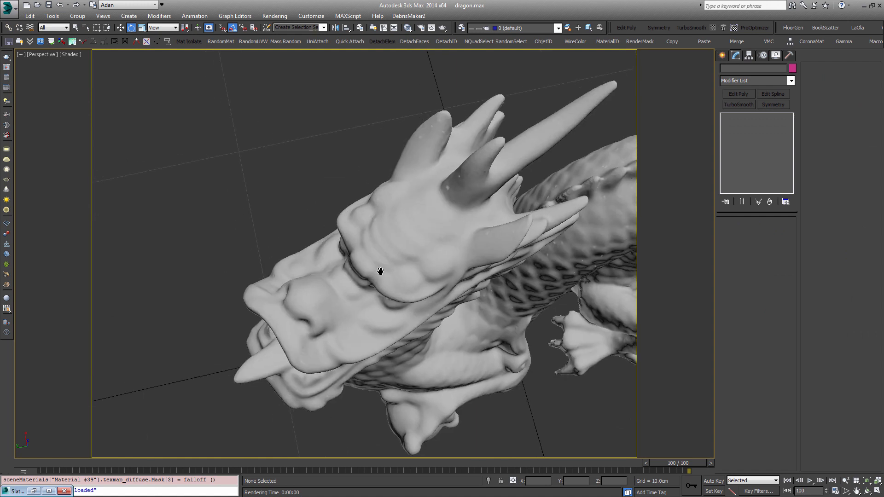
left_click(353, 249)
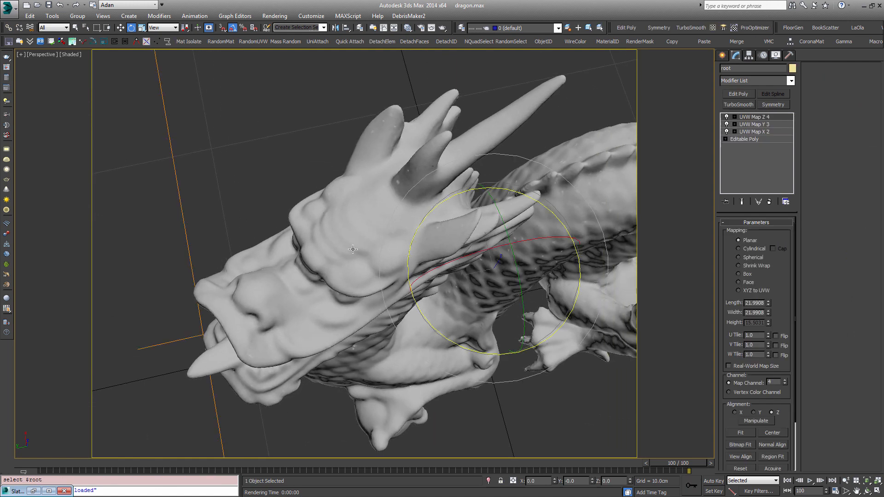
key("F9")
scroll(368, 248, "down", 1)
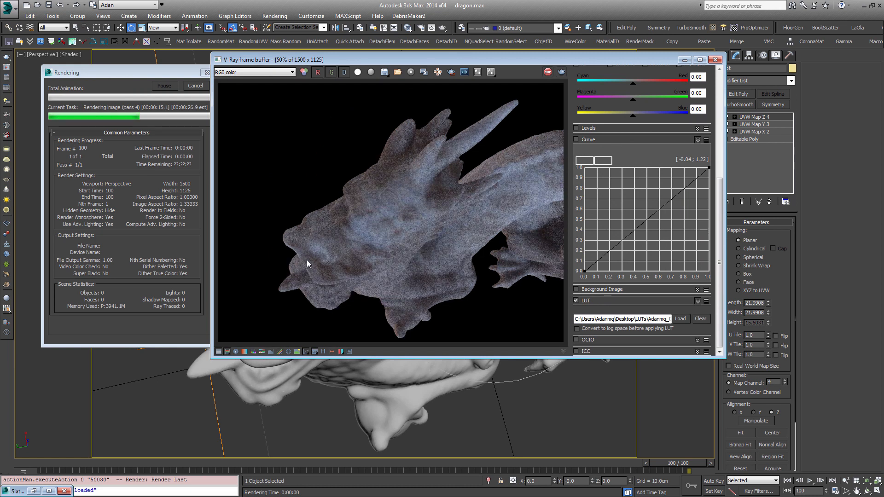
Stop the test render and reframe the perspective view on the whole dragon from the side.
left_click(196, 86)
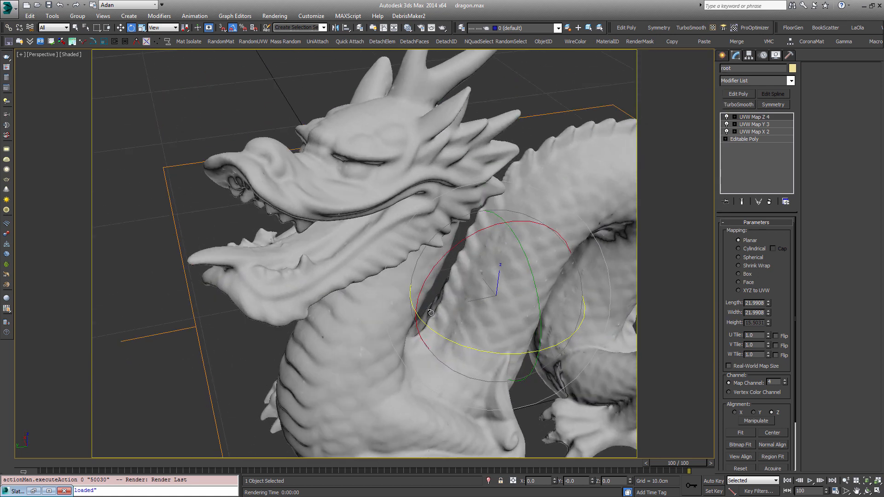
scroll(322, 253, "down", 3)
middle_click_drag(430, 313, 349, 272)
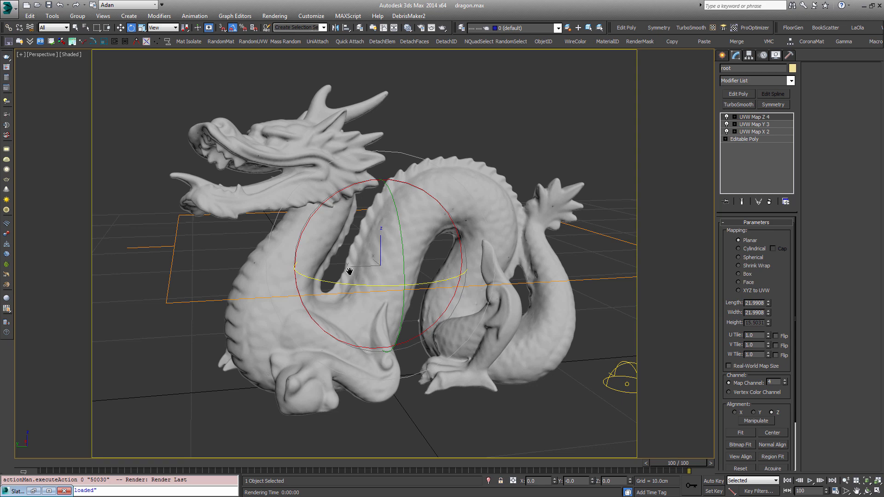
middle_click_drag(292, 257, 329, 278, "alt")
Group the blue, green and red VRayColor nodes together below the dragon's texture network in the material editor.
key("m")
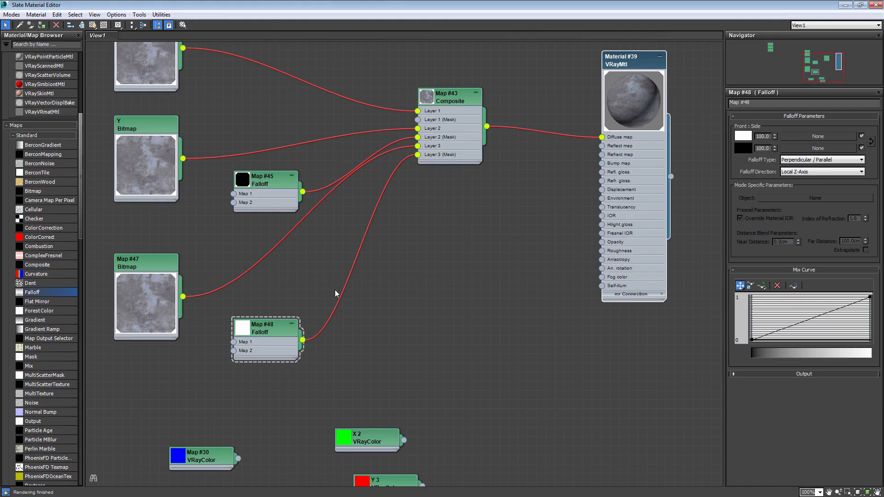
scroll(264, 203, "down", 2)
mouse_move(304, 364)
left_mouse_down()
mouse_move(319, 356)
mouse_move(304, 356)
left_mouse_up()
left_click_drag(308, 245, 304, 250)
middle_click_drag(356, 274, 362, 119)
scroll(362, 120, "down", 1)
left_click_drag(522, 403, 228, 266)
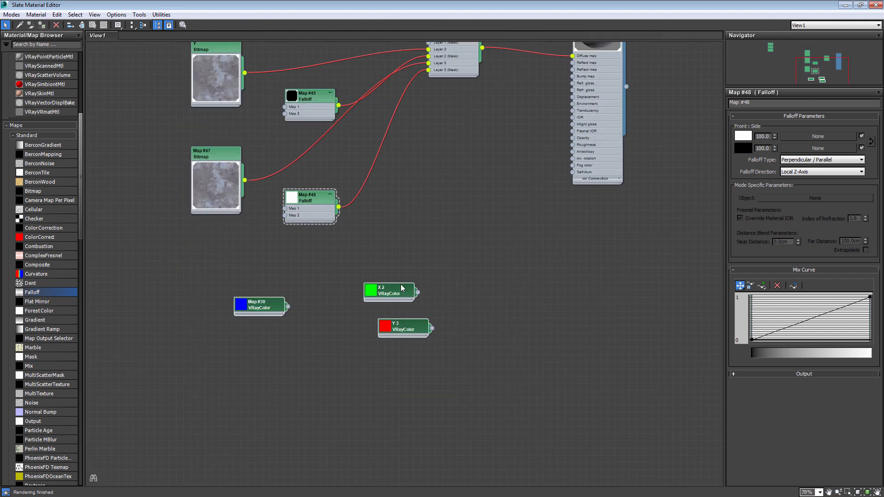
left_click_drag(403, 289, 374, 354)
left_click(274, 357)
left_click_drag(237, 371, 358, 335)
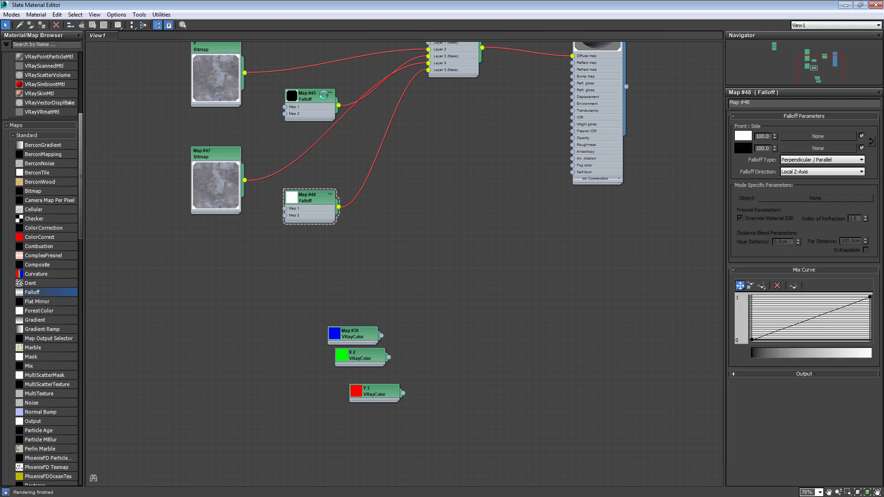
middle_click_drag(331, 105, 308, 213)
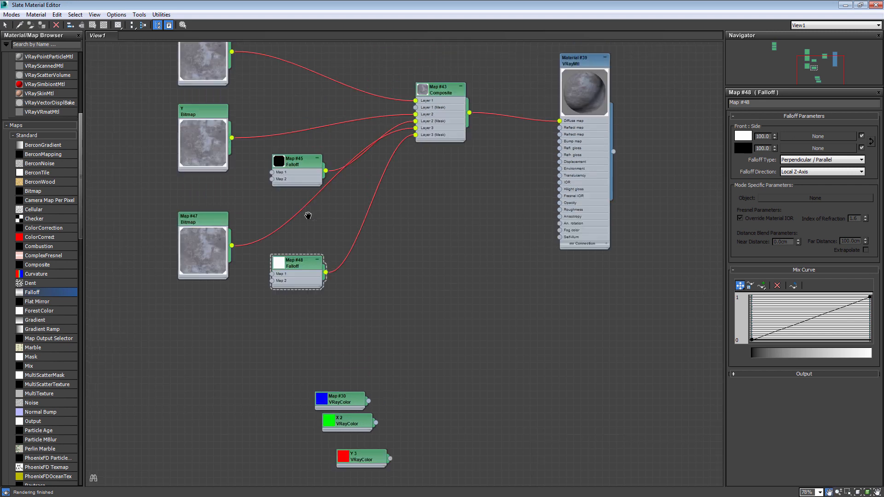
scroll(307, 214, "down", 1)
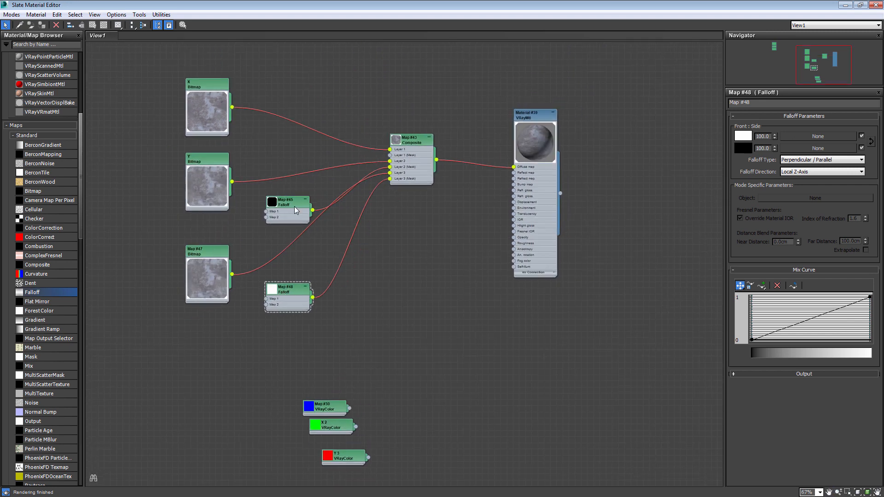
scroll(438, 245, "down", 2)
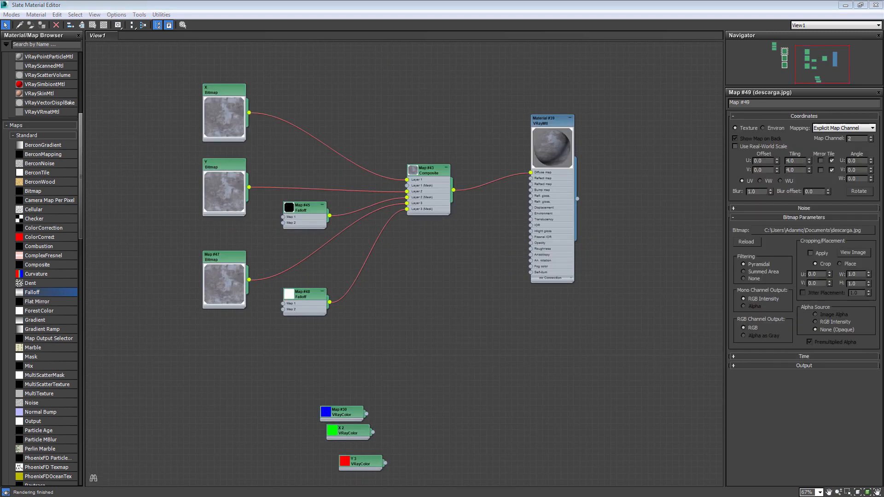
Move the three numbered-checker bitmap nodes into the network beside the X, Y and Map #47 bitmaps.
middle_click_drag(228, 243, 418, 266)
left_click_drag(259, 357, 125, 107)
left_click_drag(155, 128, 327, 140)
middle_click_drag(357, 168, 234, 187)
scroll(234, 188, "up", 1)
Reposition the X and Y bitmap nodes and the first checker bitmap to tidy the network layout.
left_click_drag(296, 150, 302, 150)
double_click(304, 126)
left_click_drag(328, 187, 354, 213)
left_click_drag(308, 163, 282, 129)
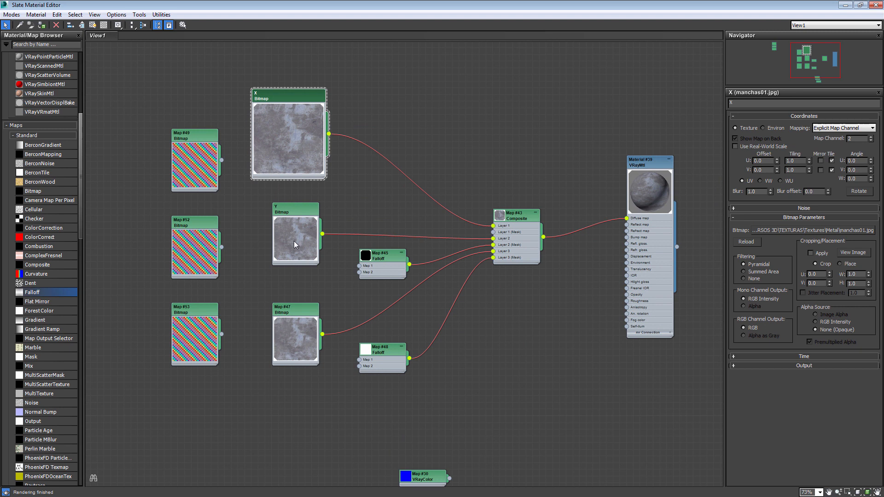
left_click_drag(295, 244, 281, 237)
left_click_drag(201, 173, 201, 151)
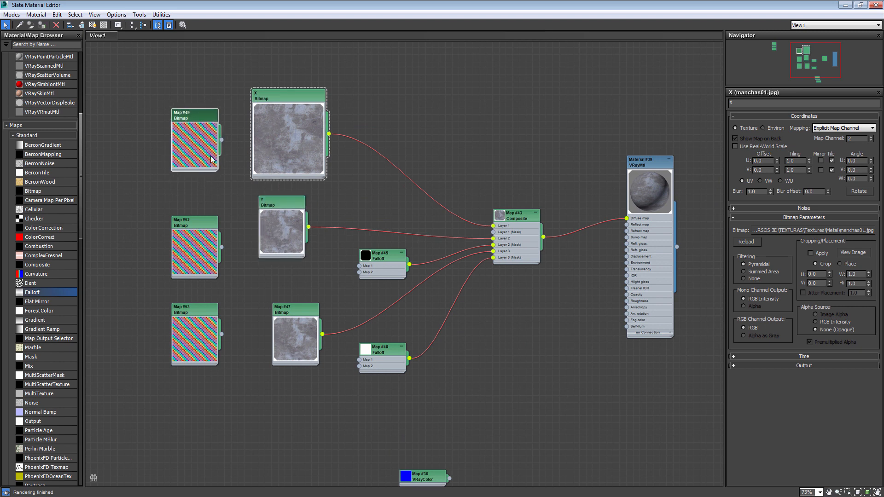
middle_click_drag(309, 174, 295, 171)
left_click_drag(310, 176, 284, 149)
left_click_drag(265, 122, 291, 155)
left_click_drag(273, 228, 300, 248)
Connect the three checker bitmaps to the Composite's Layer 1, Layer 2 and Layer 3 in place of the metal textures.
left_click_drag(207, 138, 479, 223)
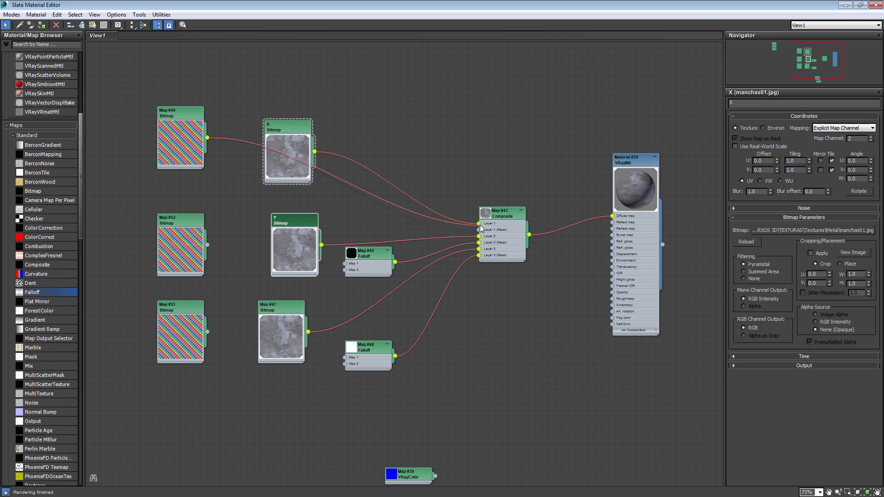
left_click_drag(207, 245, 479, 236)
left_click_drag(207, 331, 478, 248)
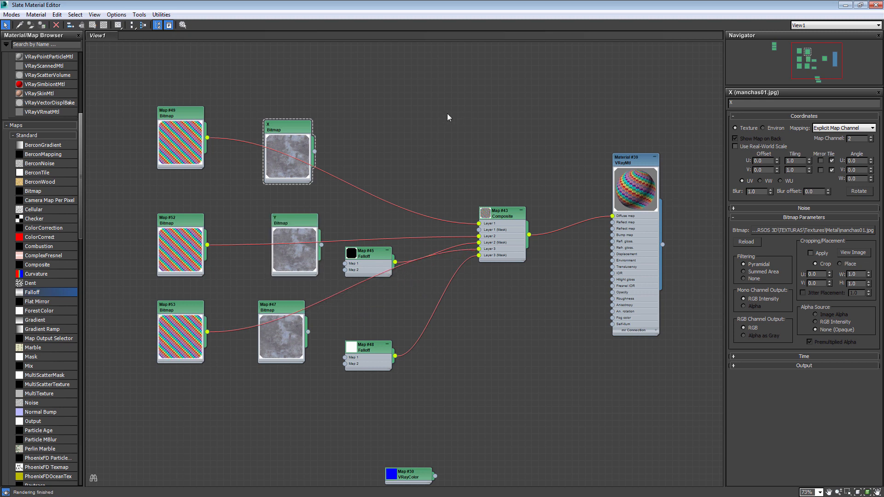
View the source image of the Map #49 checker bitmap and close the preview.
left_click(177, 124)
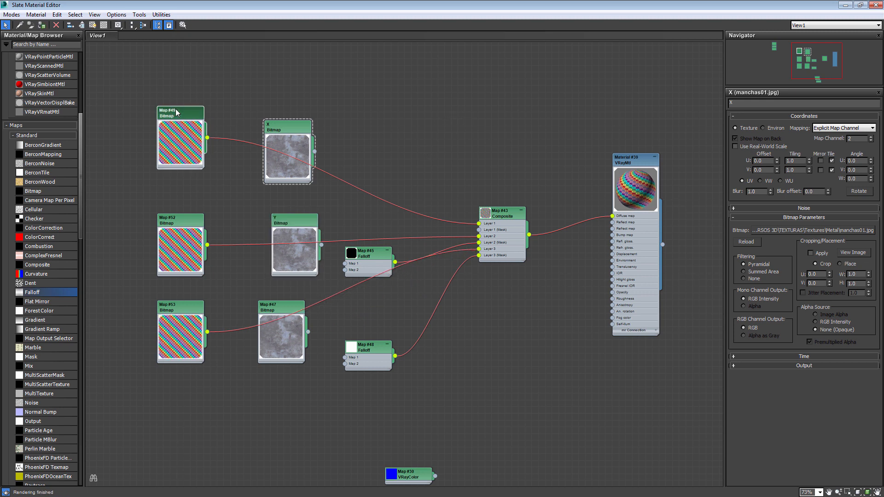
left_click(853, 254)
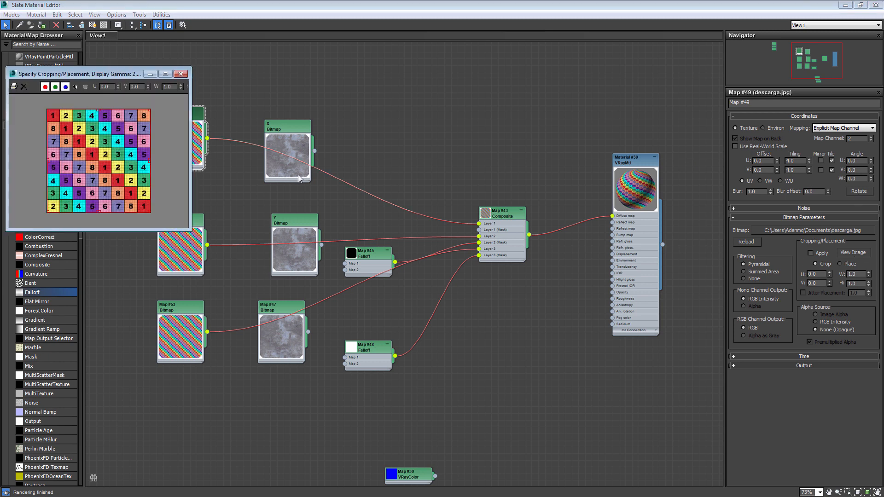
left_click(183, 74)
Test-render the dragon with the checker textures and inspect the blending on its chest, legs and head up close.
key("shift+q")
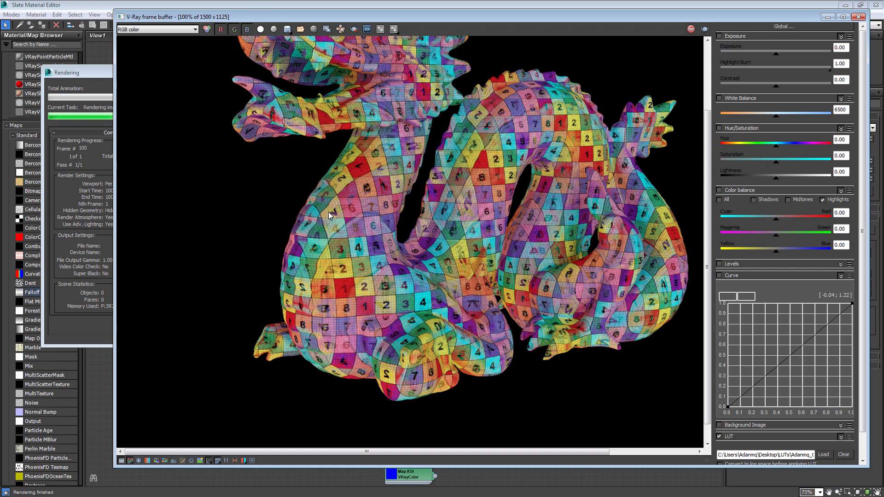
scroll(330, 248, "up", 1)
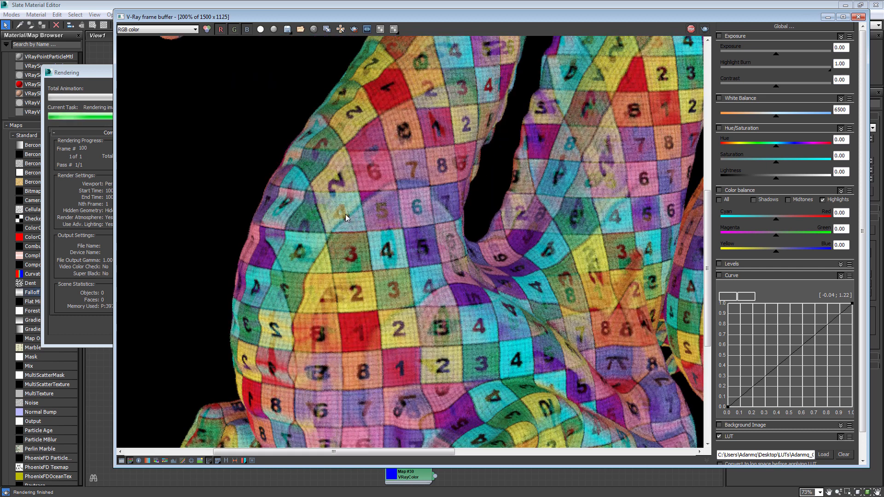
scroll(345, 214, "down", 1)
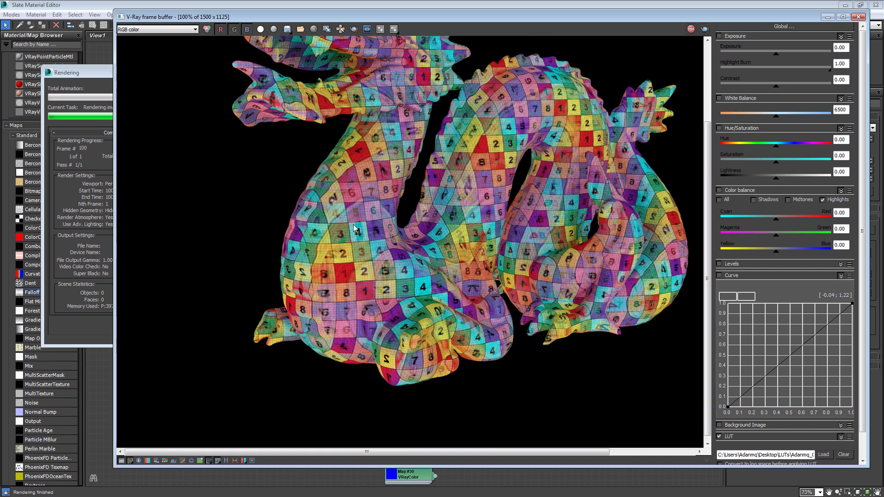
scroll(333, 235, "up", 1)
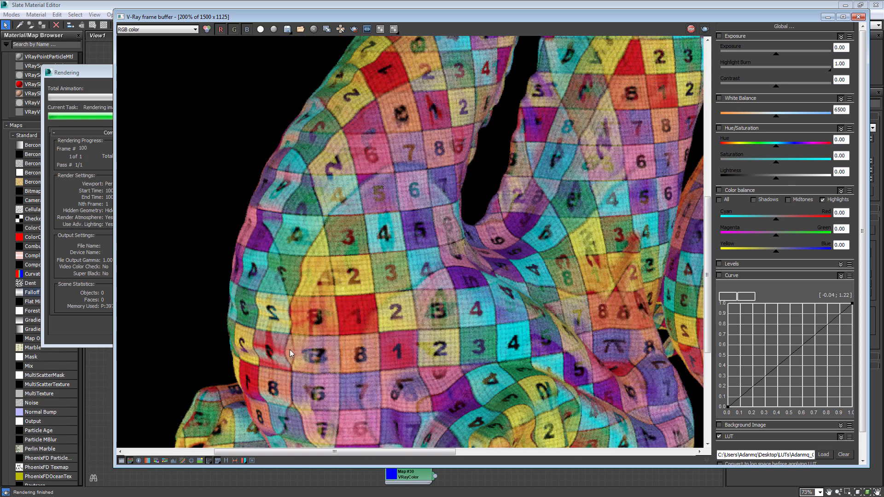
middle_click_drag(302, 391, 318, 308)
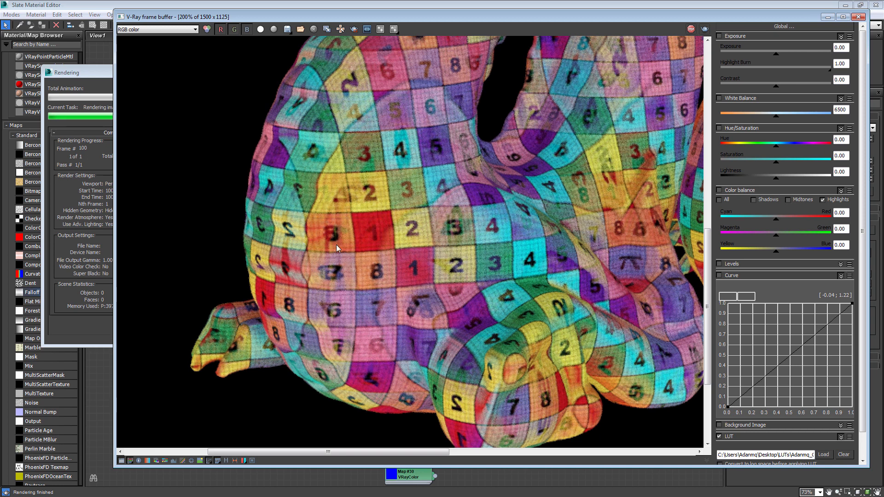
middle_click_drag(373, 261, 340, 314)
scroll(344, 316, "down", 1)
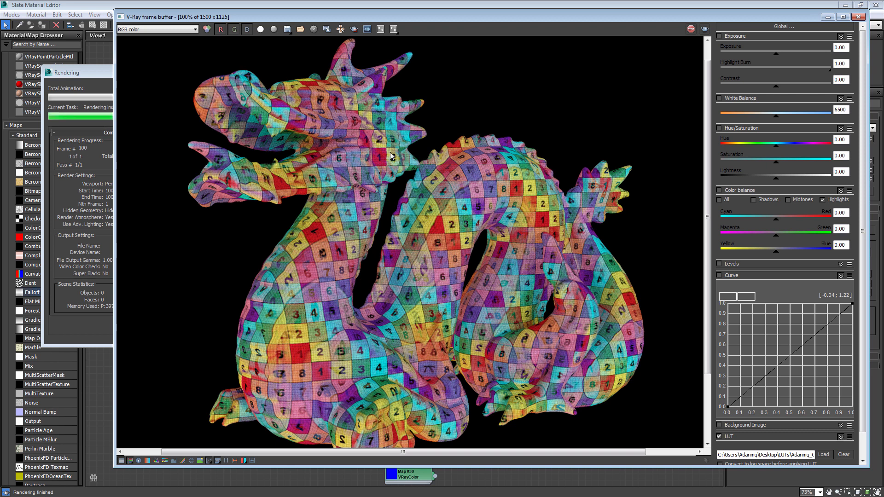
left_click(101, 75)
left_click(195, 86)
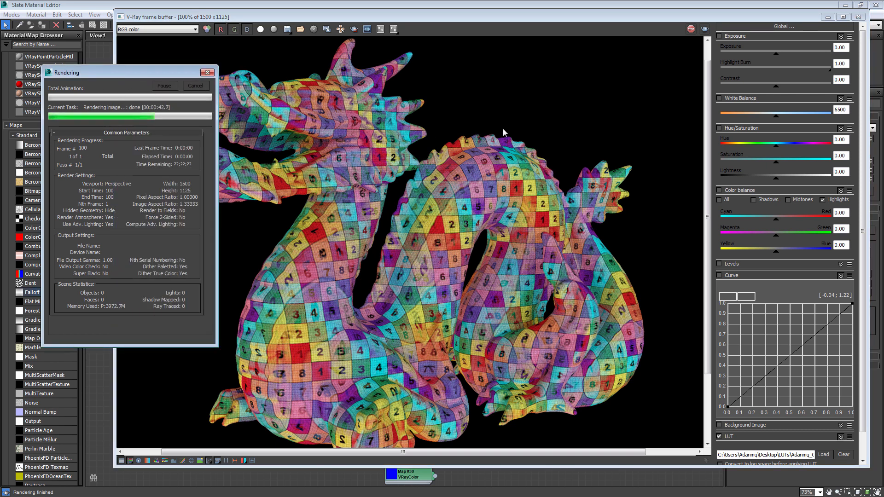
left_click(858, 17)
Disconnect the checker bitmaps from the Composite's three layers and close the material editor.
left_click_drag(227, 84, 249, 433)
key("Delete")
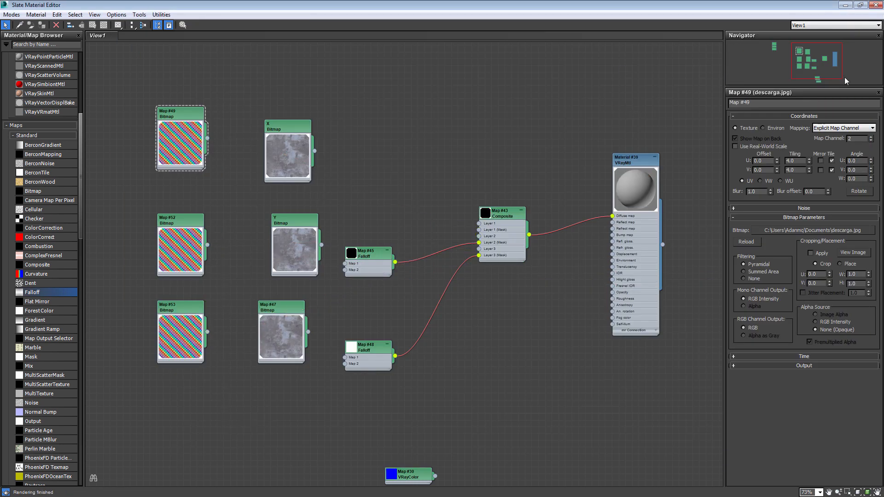
left_click(876, 6)
Examine the density of the dragon's mesh with edged faces displayed, and restore plain shading.
mouse_move(388, 239)
middle_mouse_down("alt")
mouse_move(349, 316)
mouse_move(389, 222)
mouse_move(381, 238)
mouse_move(404, 245)
middle_mouse_up("alt")
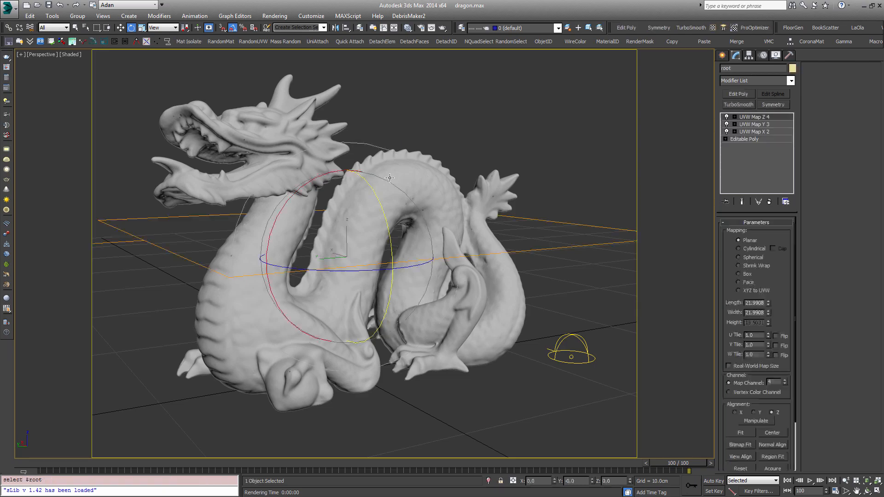
key("F4")
mouse_move(374, 195)
middle_mouse_down("alt")
mouse_move(376, 209)
mouse_move(414, 196)
mouse_move(322, 175)
middle_mouse_up("alt")
scroll(374, 208, "up", 5)
scroll(322, 175, "down", 10)
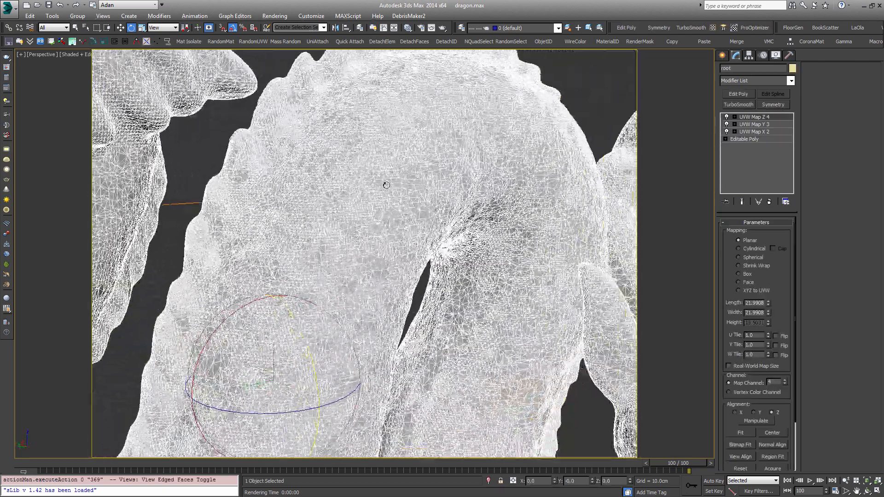
middle_click_drag(385, 248, 429, 264)
left_click(489, 143)
scroll(373, 211, "up", 6)
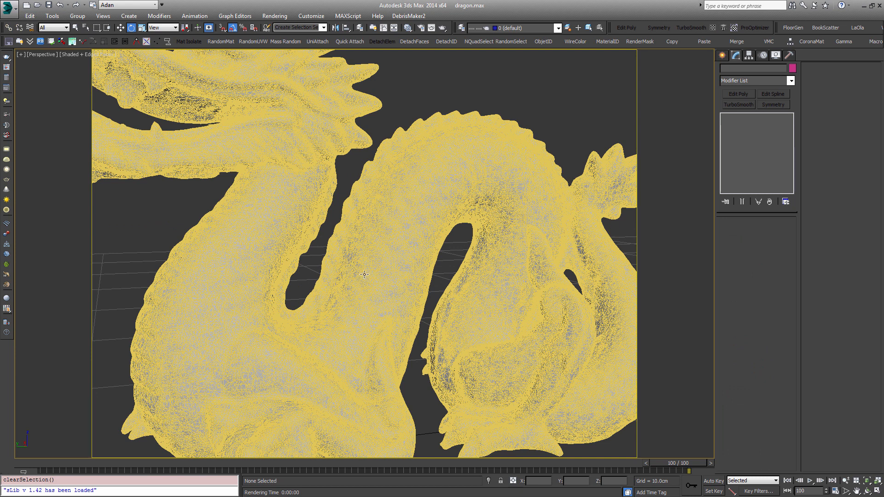
key("F4")
scroll(560, 278, "down", 8)
scroll(364, 303, "up", 2)
middle_click_drag(364, 303, 391, 277)
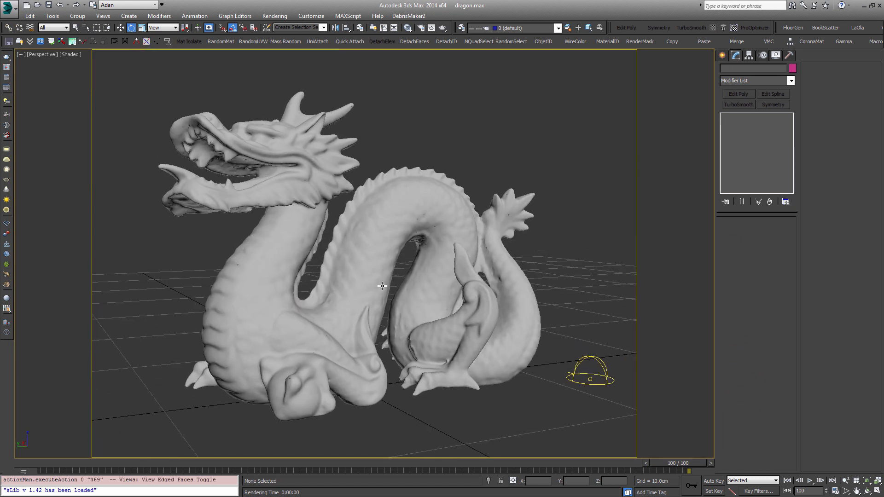
left_click(347, 256)
middle_click_drag(348, 255, 382, 278, "alt")
left_click(448, 116)
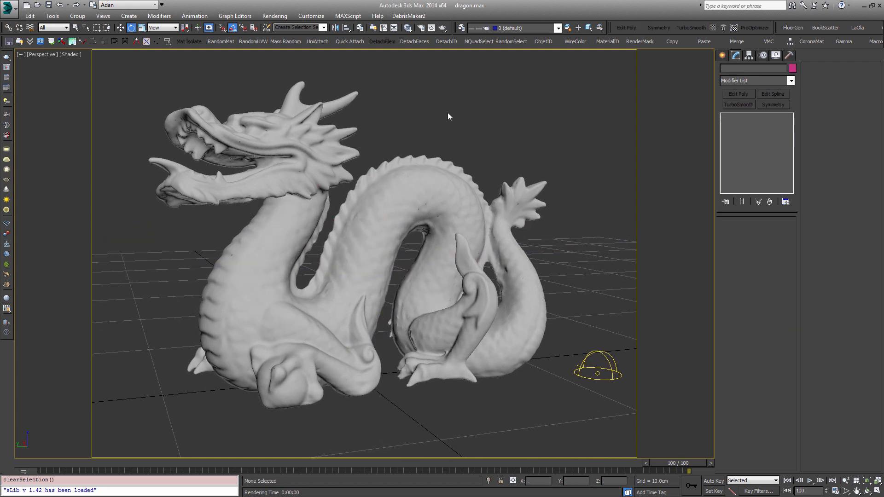